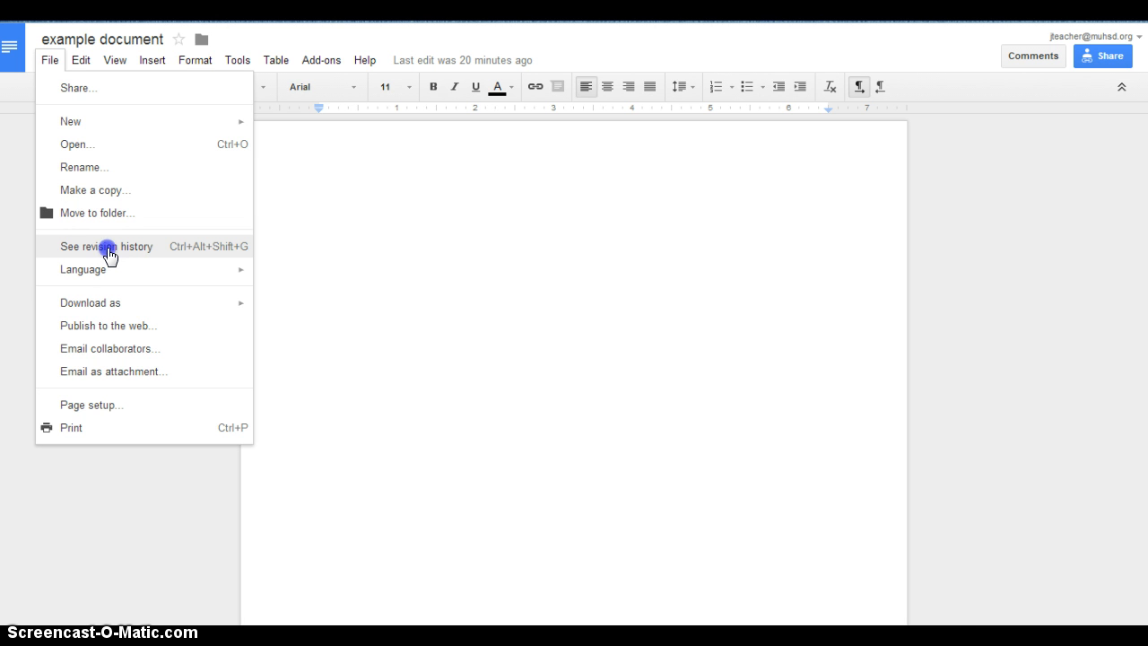
Step: Open the document's revision history to view its past edits, and close it again
click(109, 248)
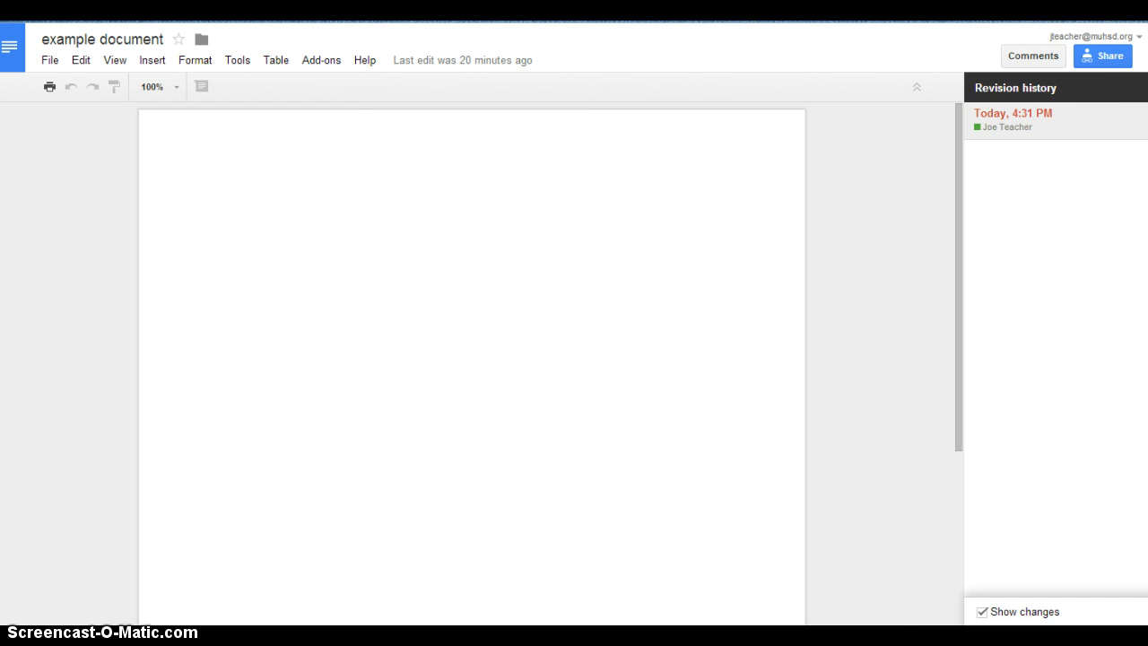
click(1147, 88)
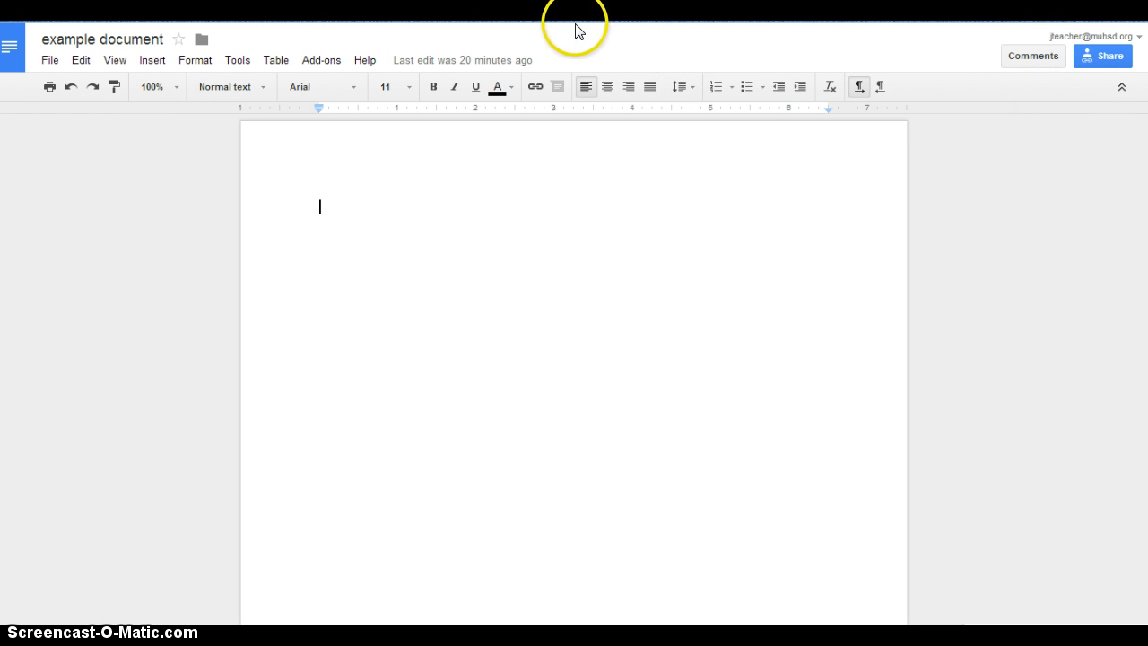
Step: Open the Research tool beside the blank document
click(321, 62)
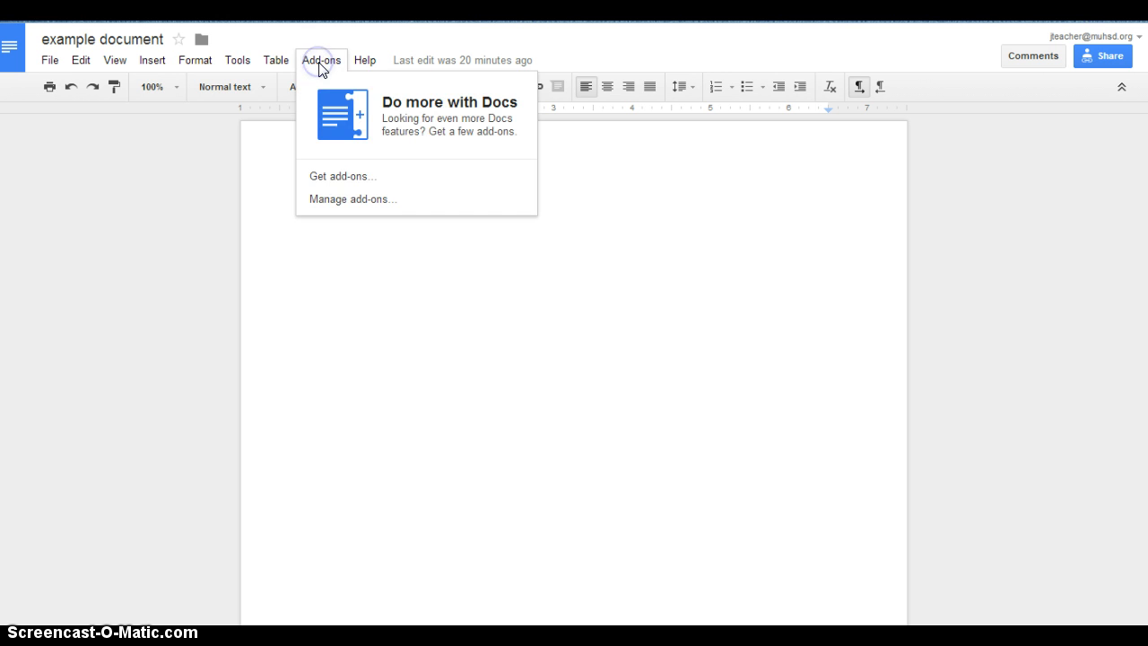
mouse_move(247, 65)
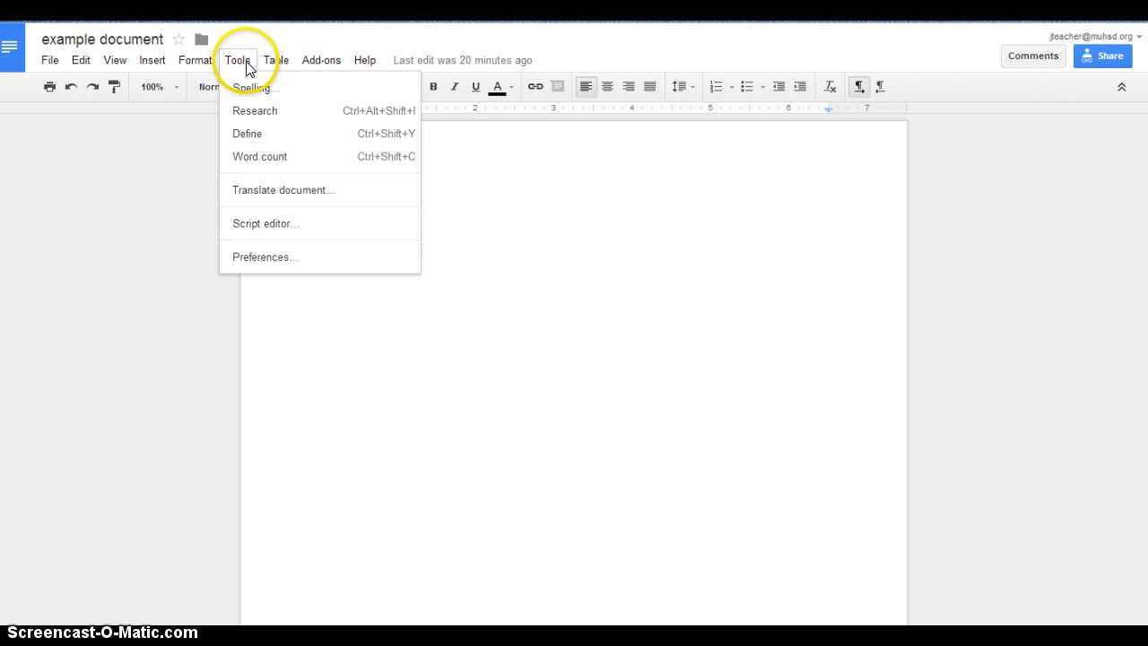
mouse_move(332, 64)
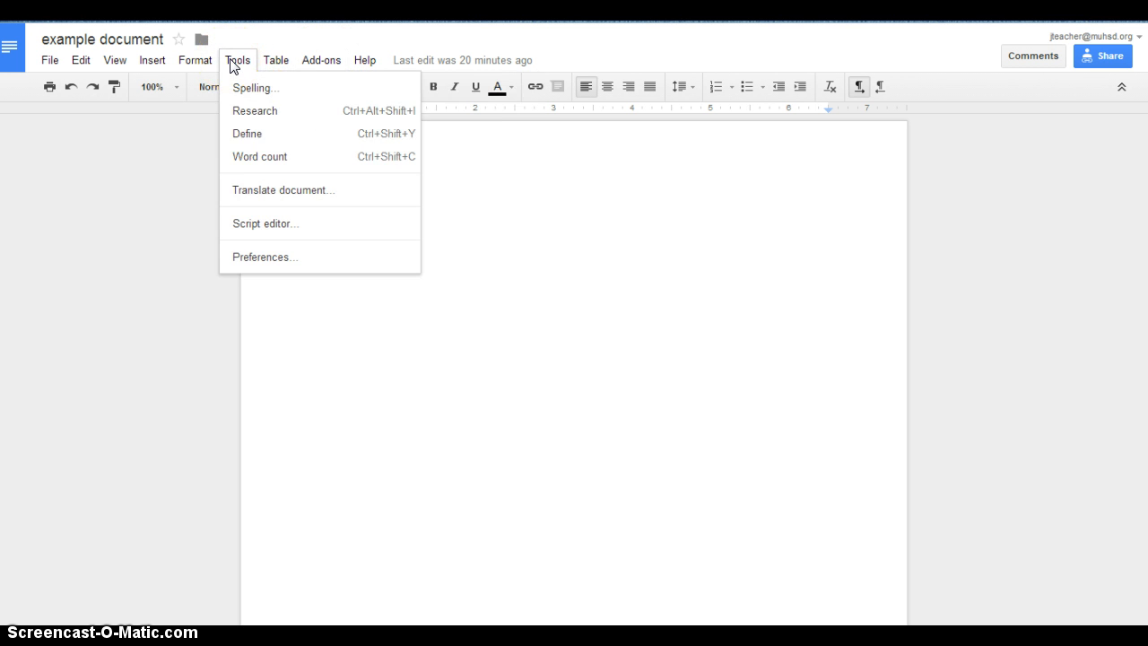
click(253, 115)
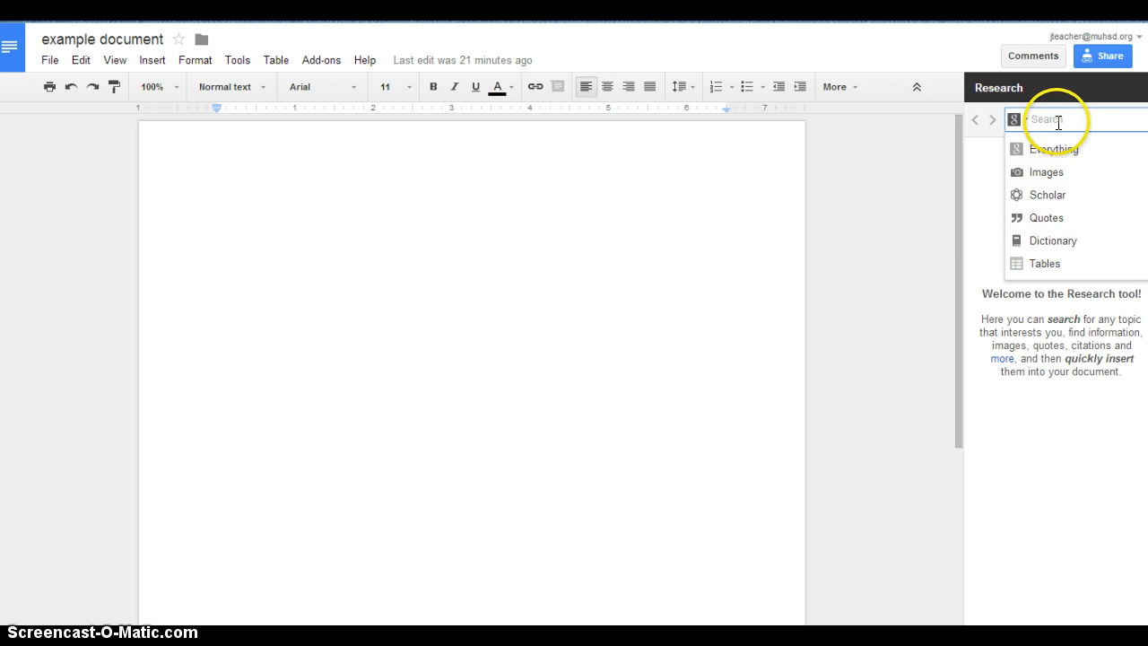
Step: Expand the Research tool's settings and review the available image usage-rights filters and citation formats
click(1028, 124)
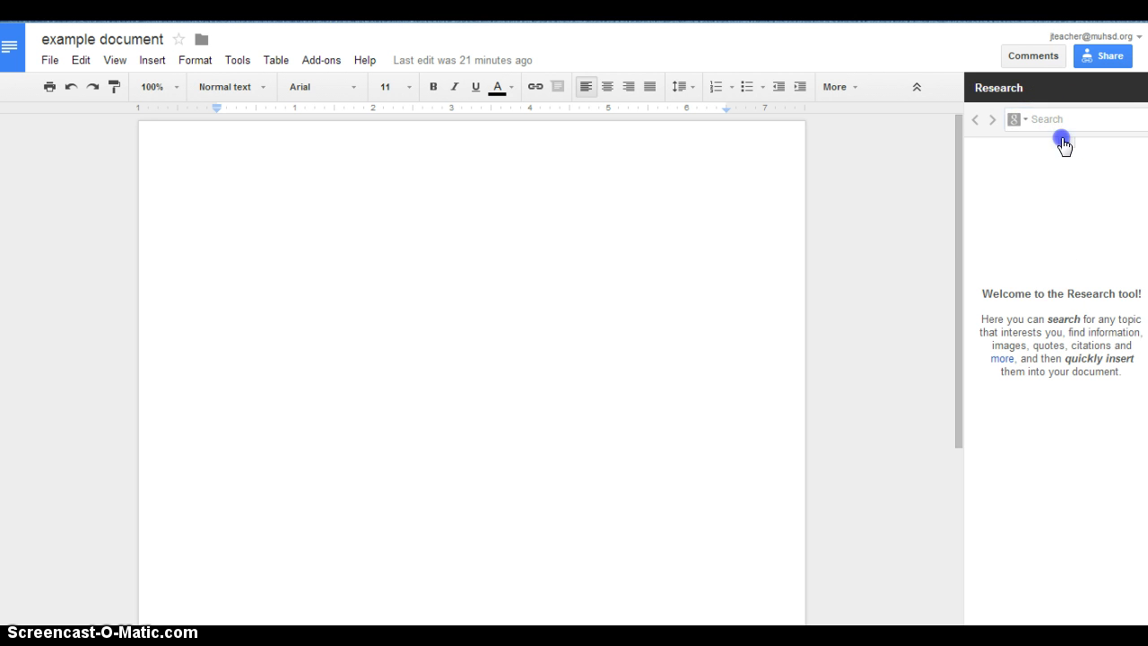
click(1063, 142)
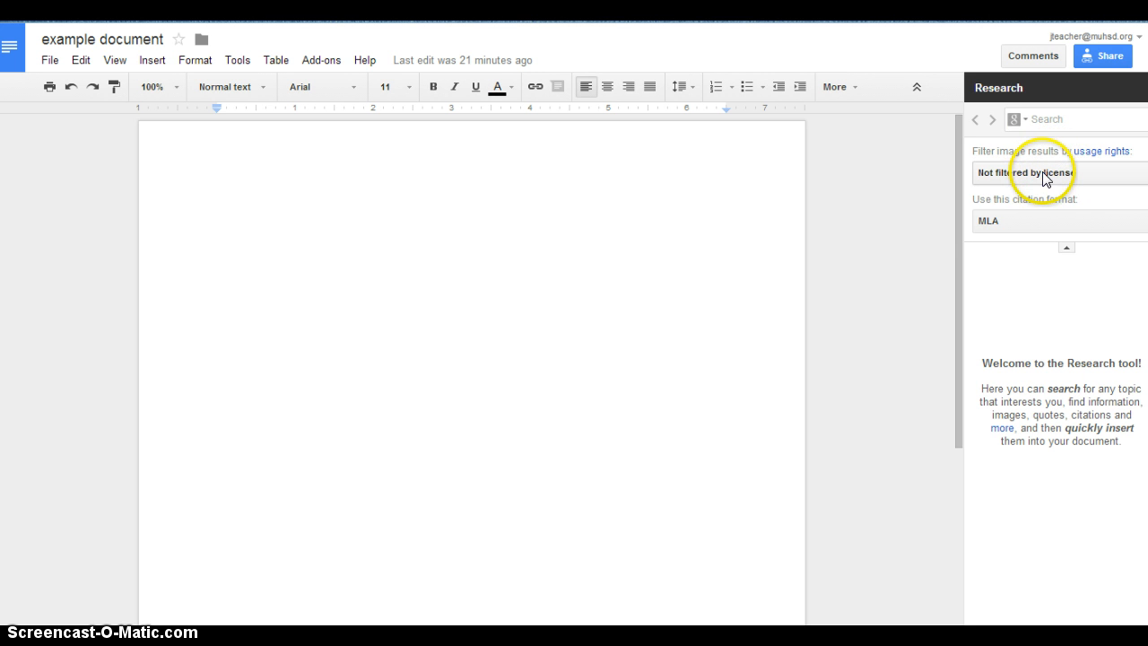
click(1136, 176)
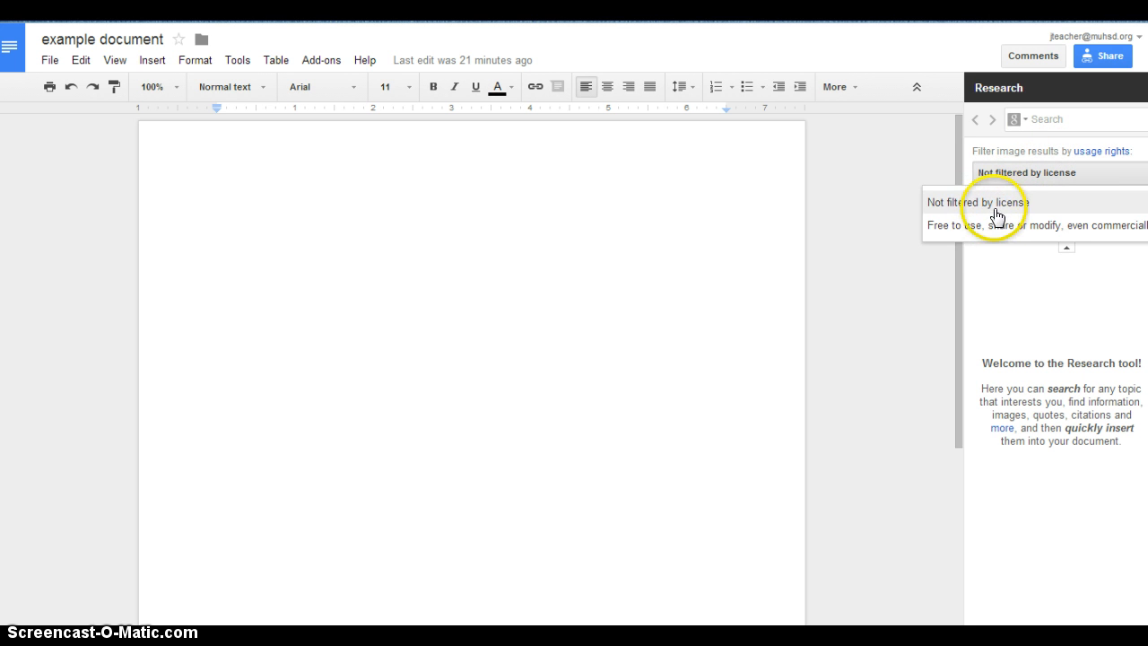
click(1032, 283)
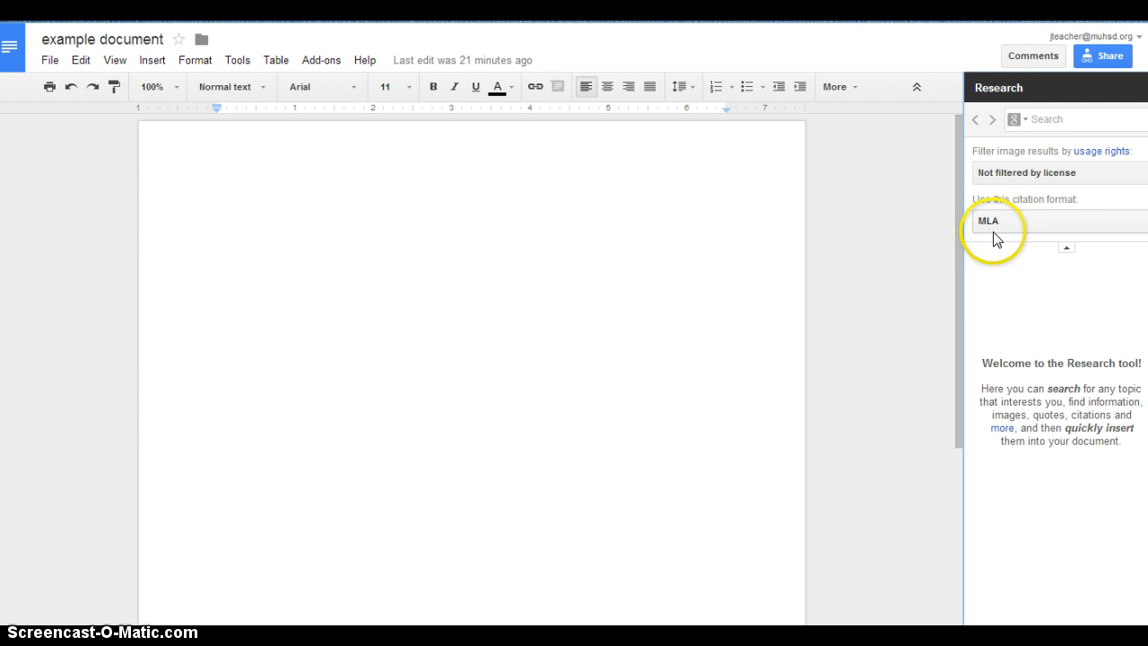
click(1141, 224)
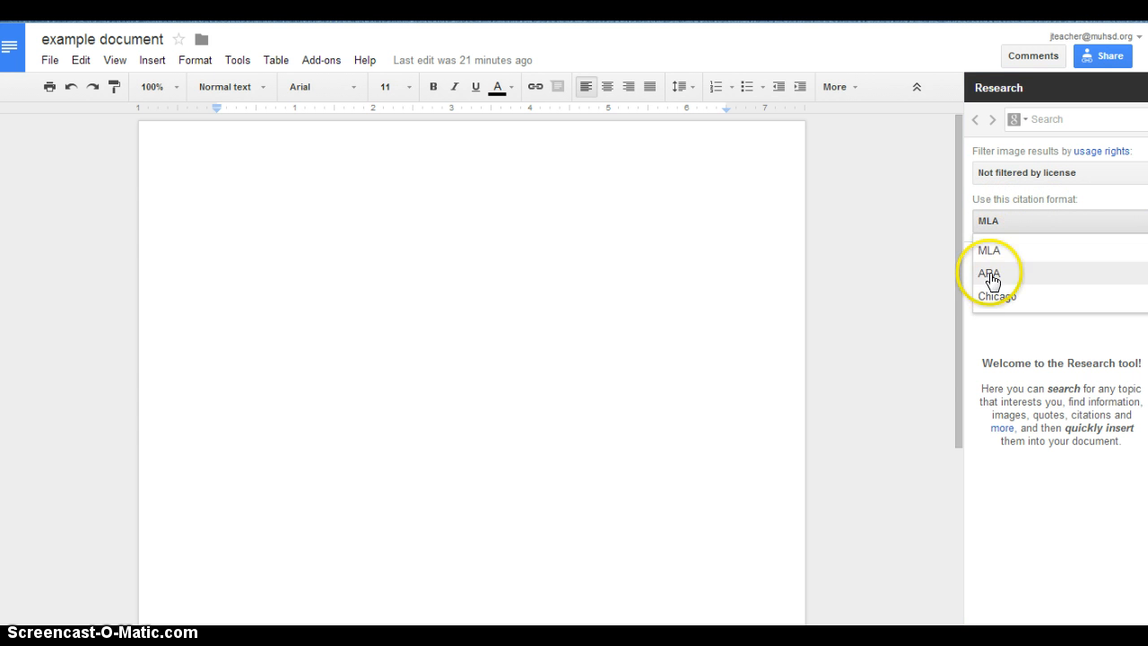
click(996, 326)
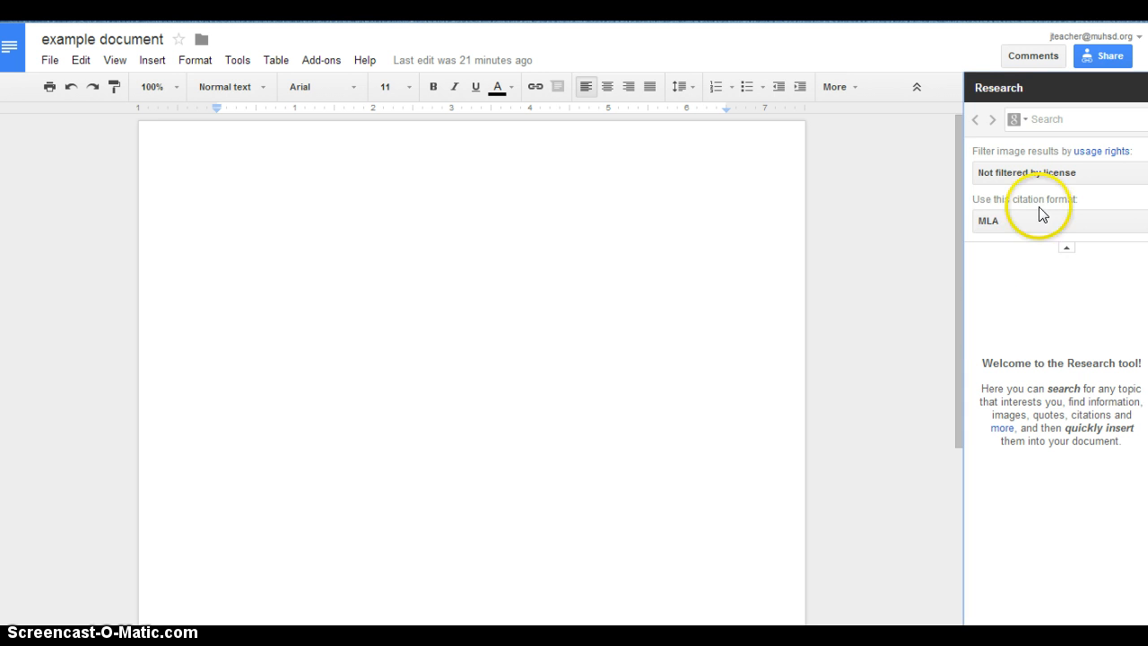
Step: Search Everything in the Research tool for "war" and look through the web results
click(1015, 120)
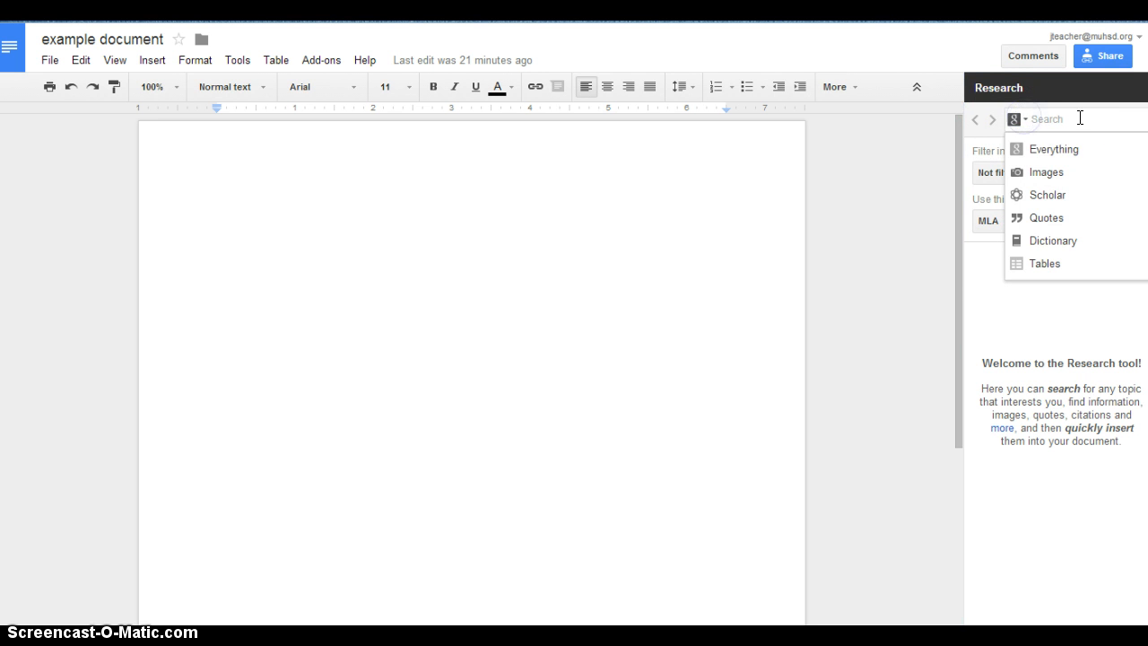
click(1060, 149)
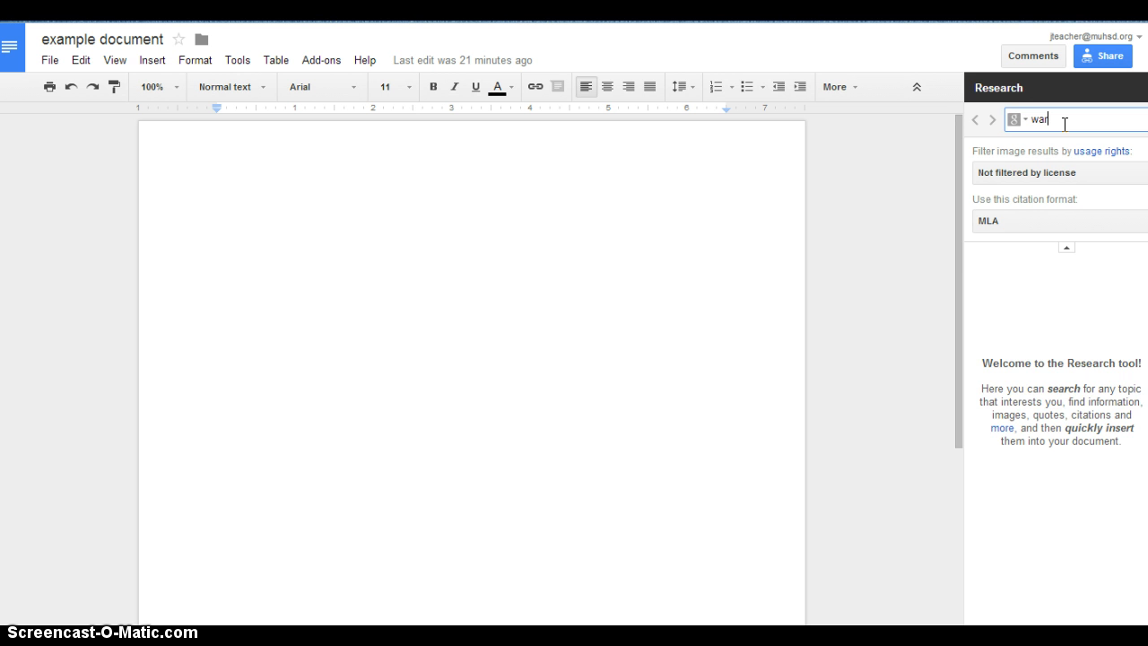
key(Return)
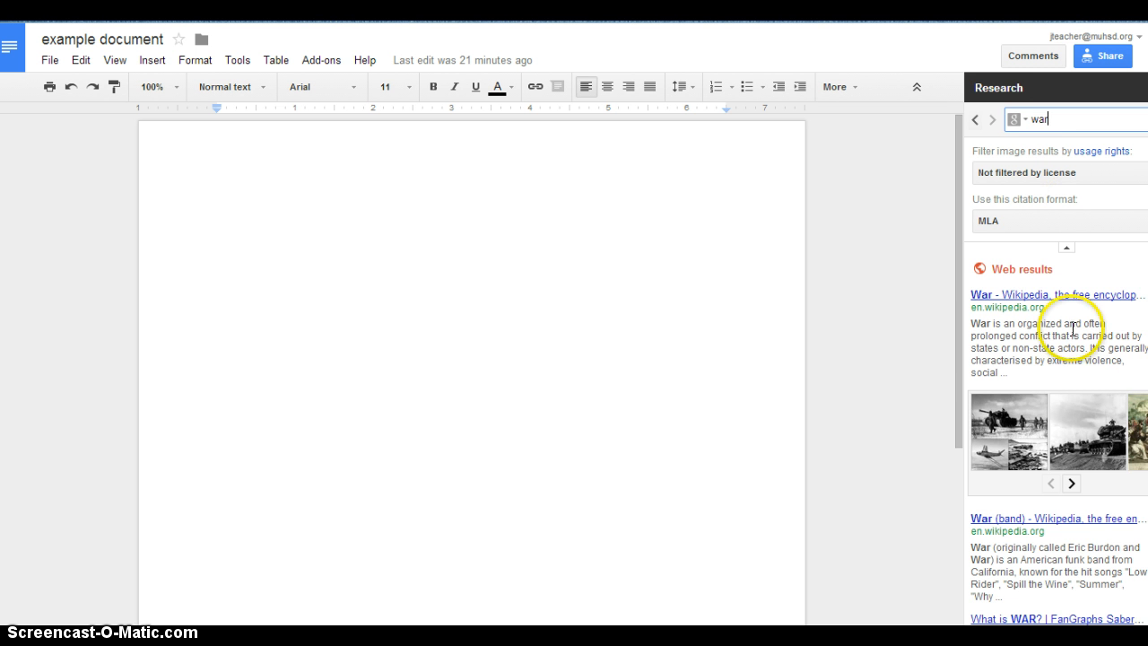
scroll(1073, 328, down, 10)
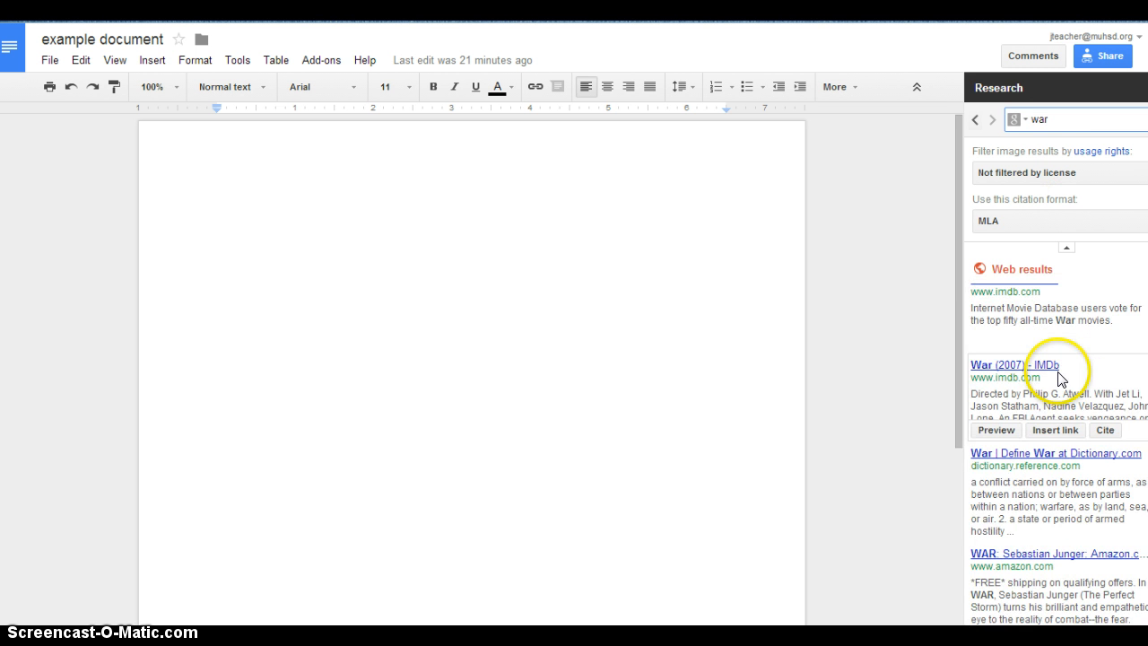
scroll(1050, 363, up, 10)
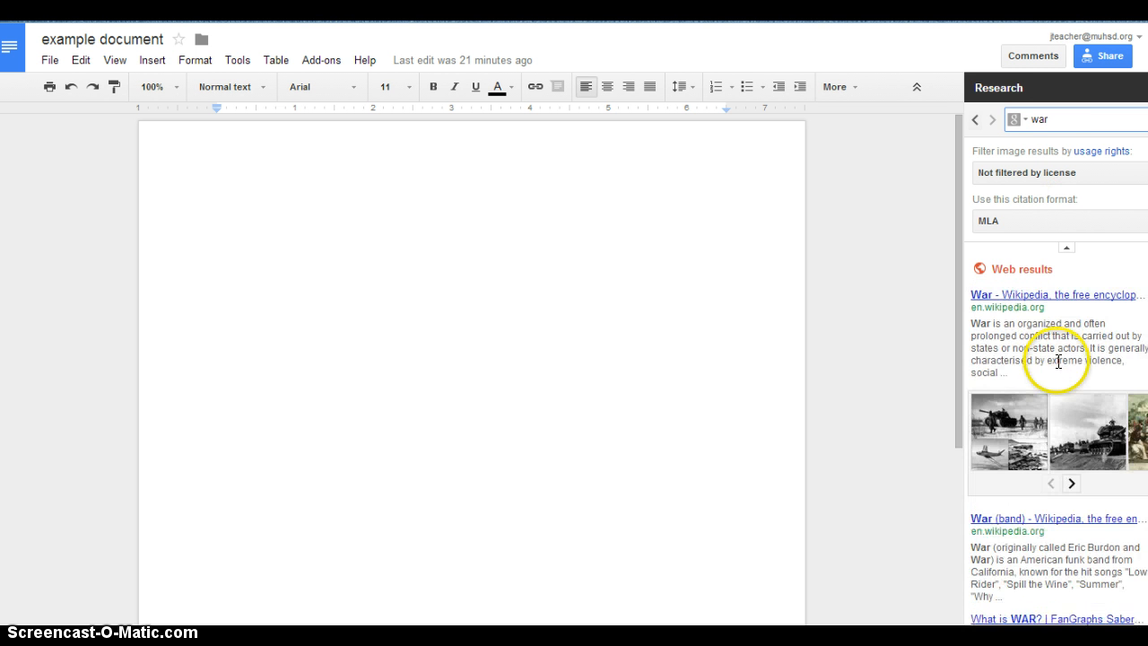
Step: Limit the "war" search to Images and collapse the filter and citation settings
click(1027, 122)
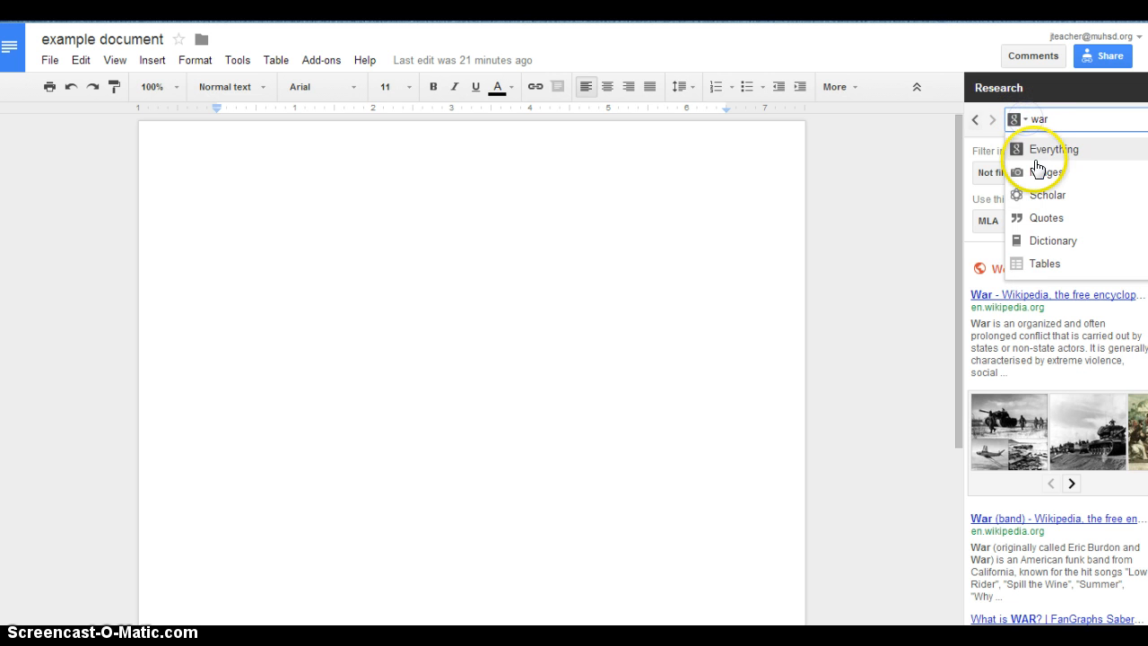
click(1038, 171)
click(1067, 186)
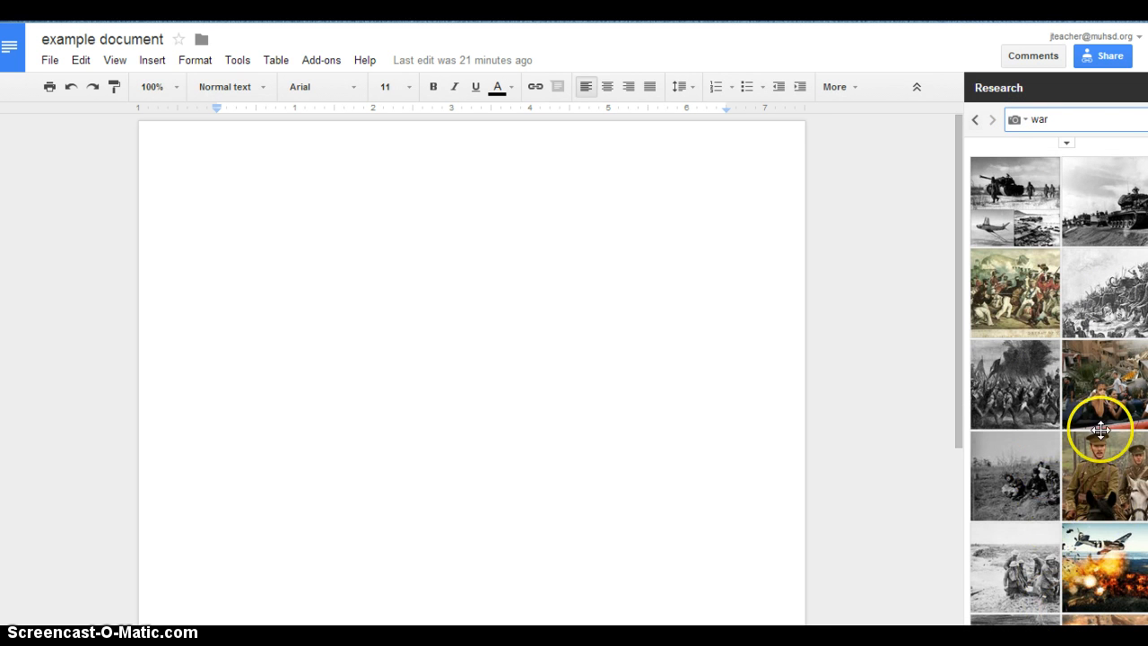
Step: Insert the color picture of the plane above a fiery explosion into the document and check its source footnote
mouse_move(1028, 370)
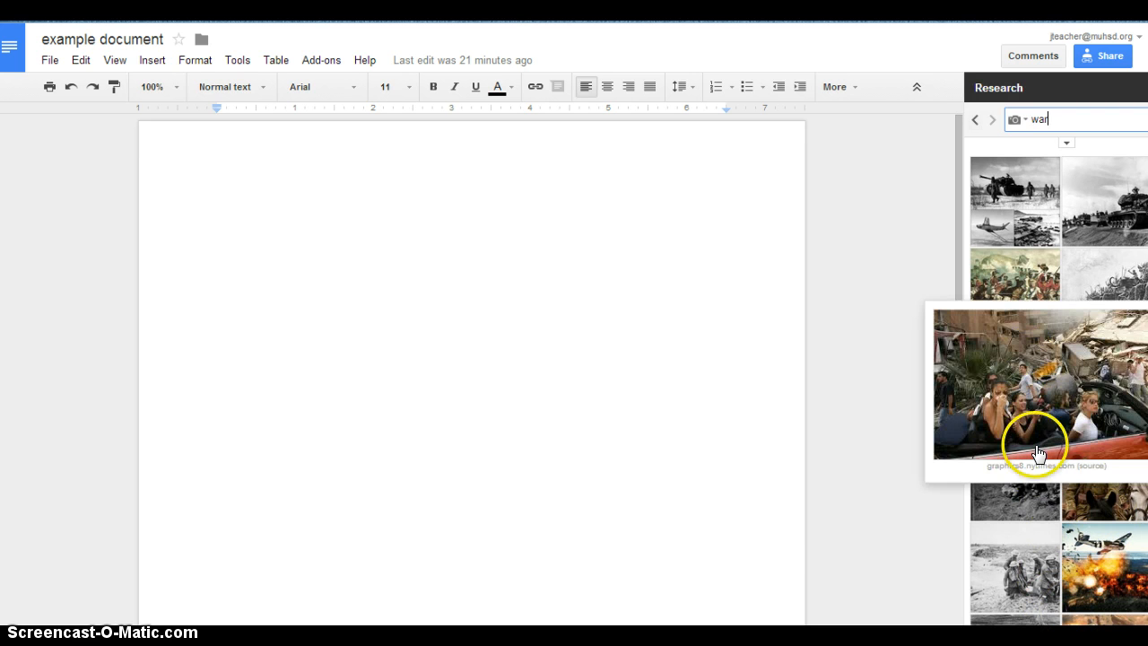
mouse_move(1024, 498)
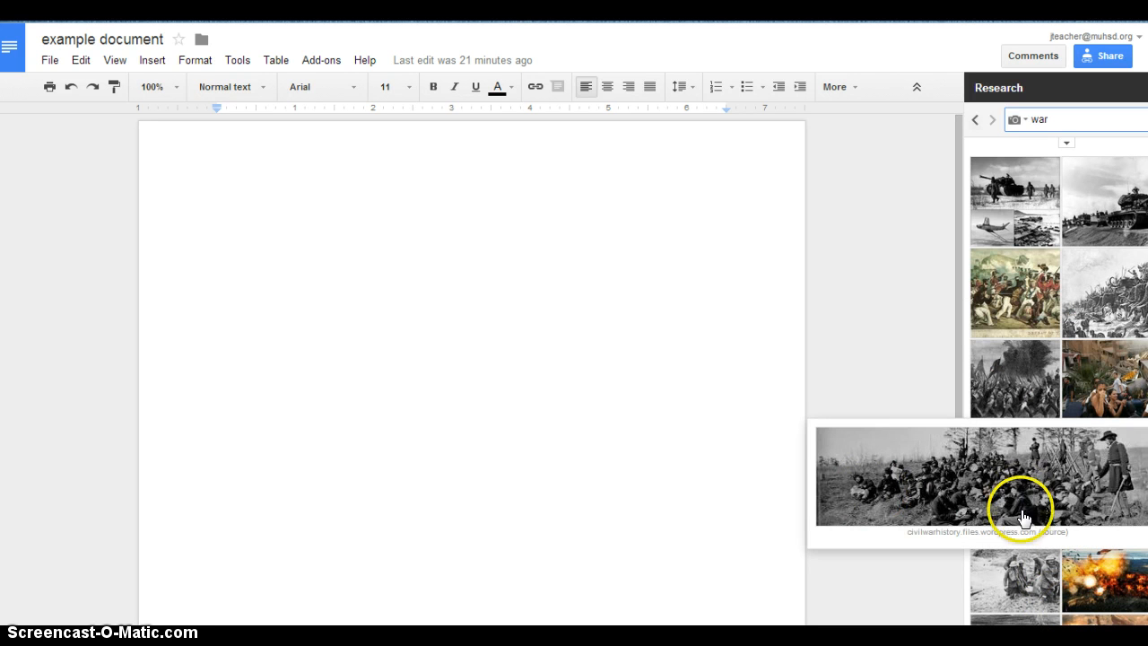
mouse_move(1016, 592)
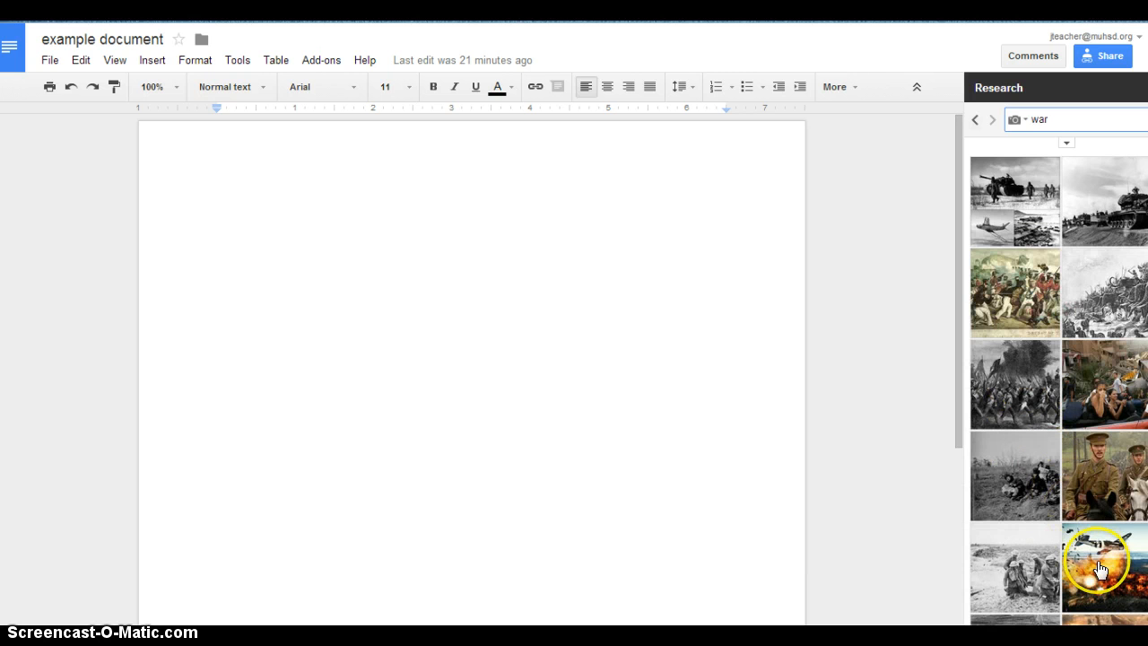
mouse_move(1104, 567)
drag(1014, 543, 531, 316)
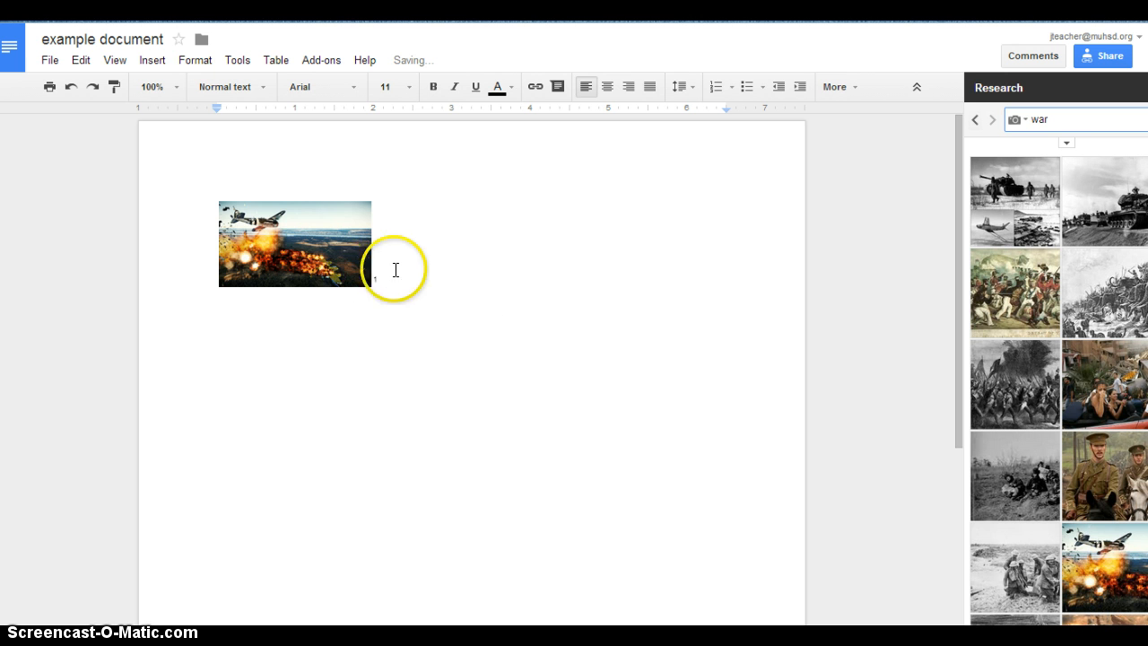
scroll(530, 360, down, 4)
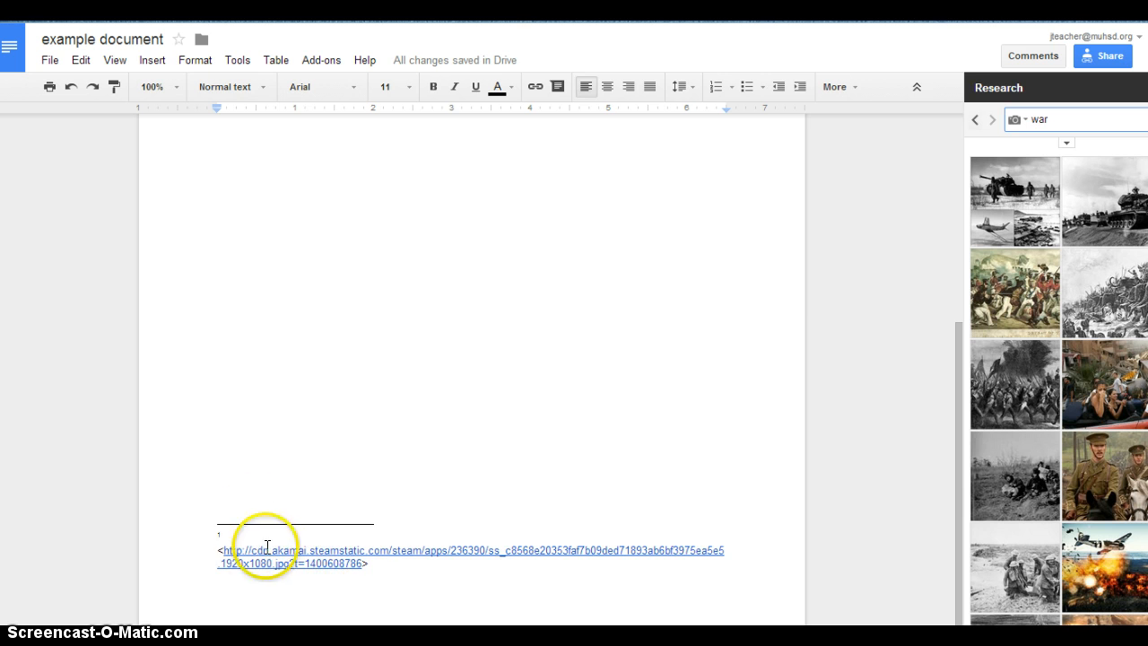
scroll(479, 449, up, 5)
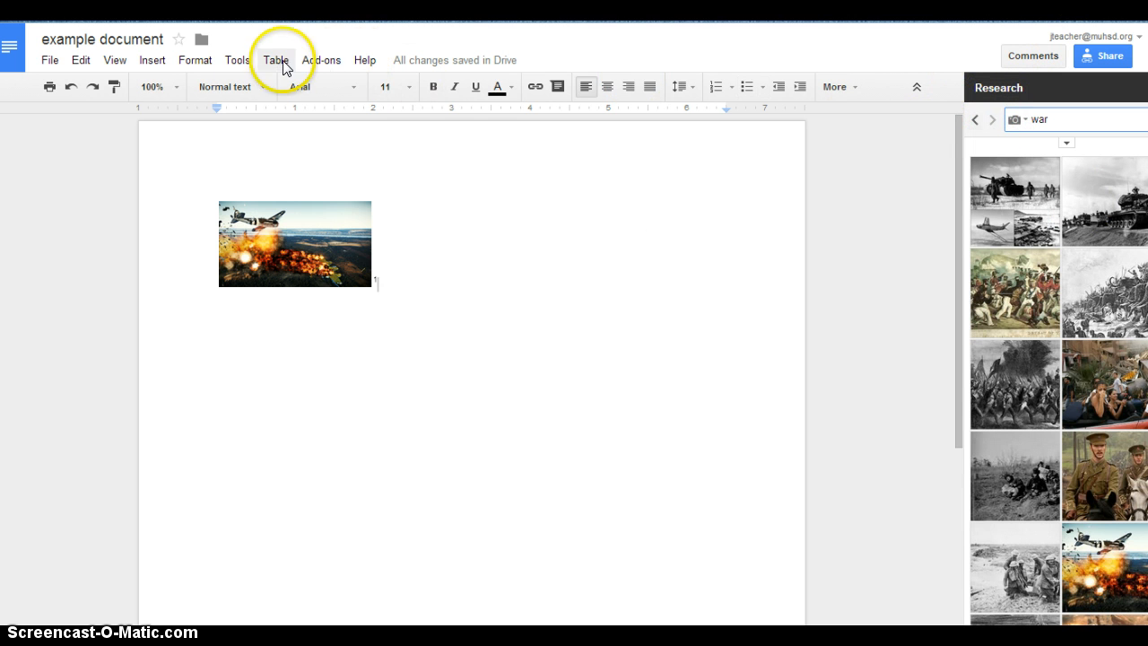
Step: Install the free EasyBib Bibliography Creator add-on, accept its permission request and dismiss its introduction
click(314, 61)
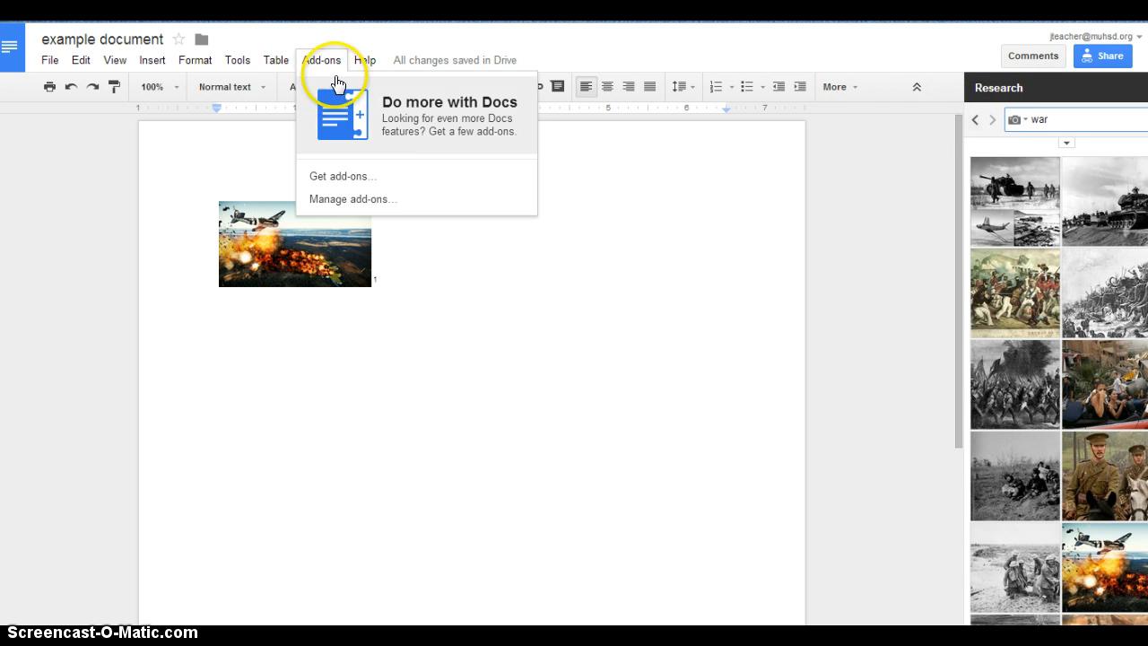
click(340, 176)
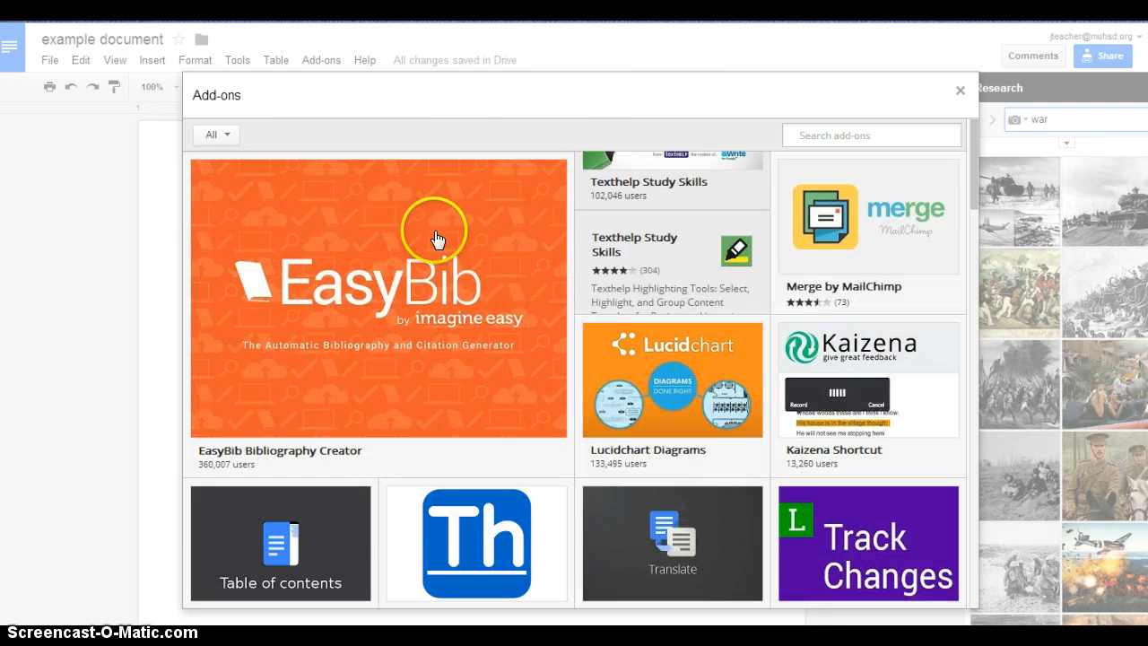
mouse_move(437, 239)
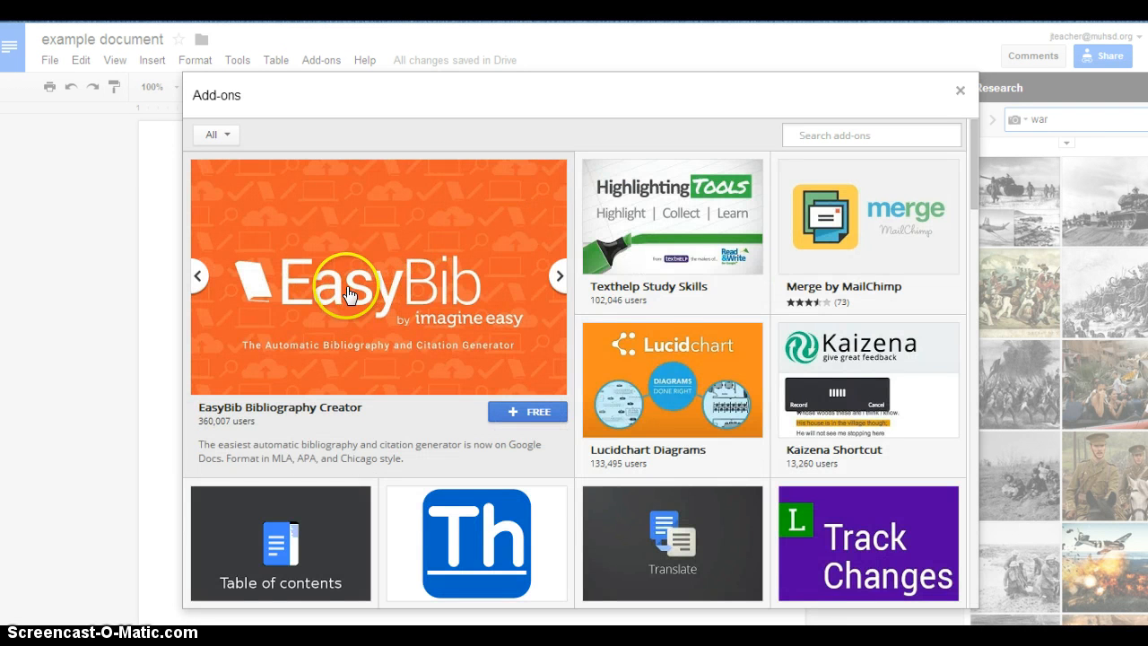
click(535, 412)
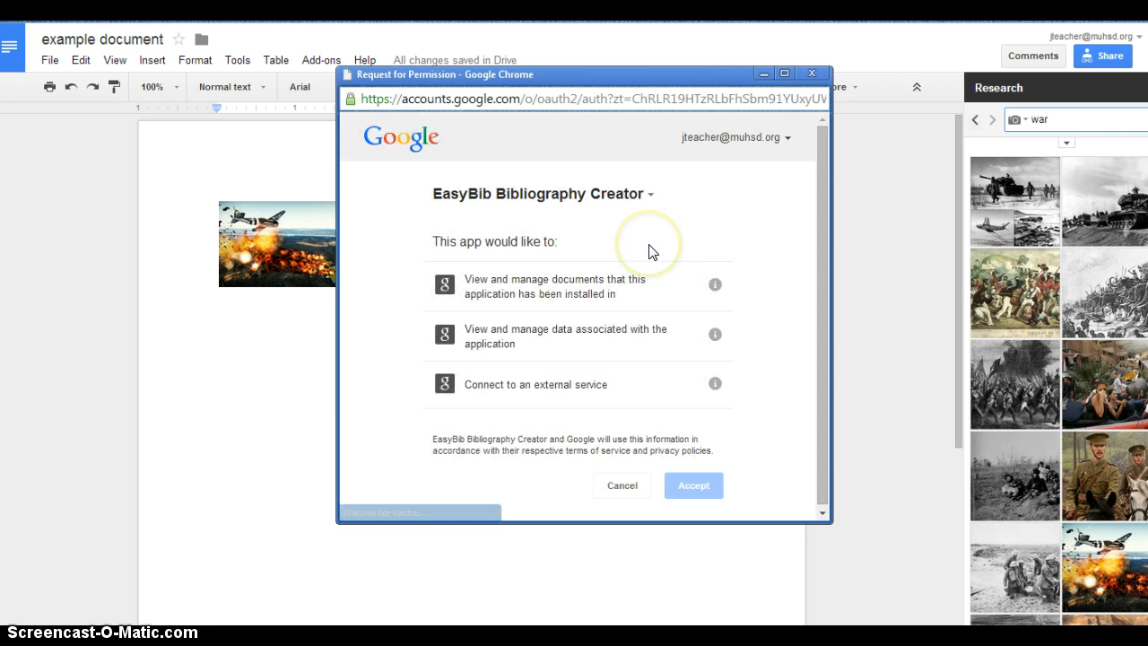
click(694, 489)
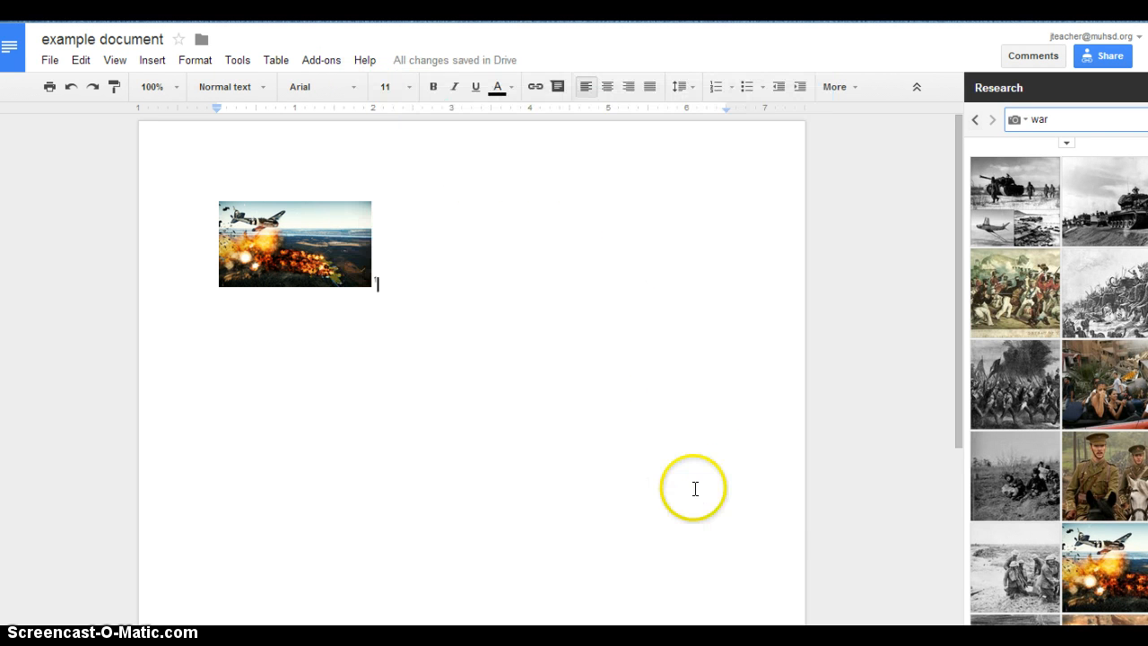
click(321, 60)
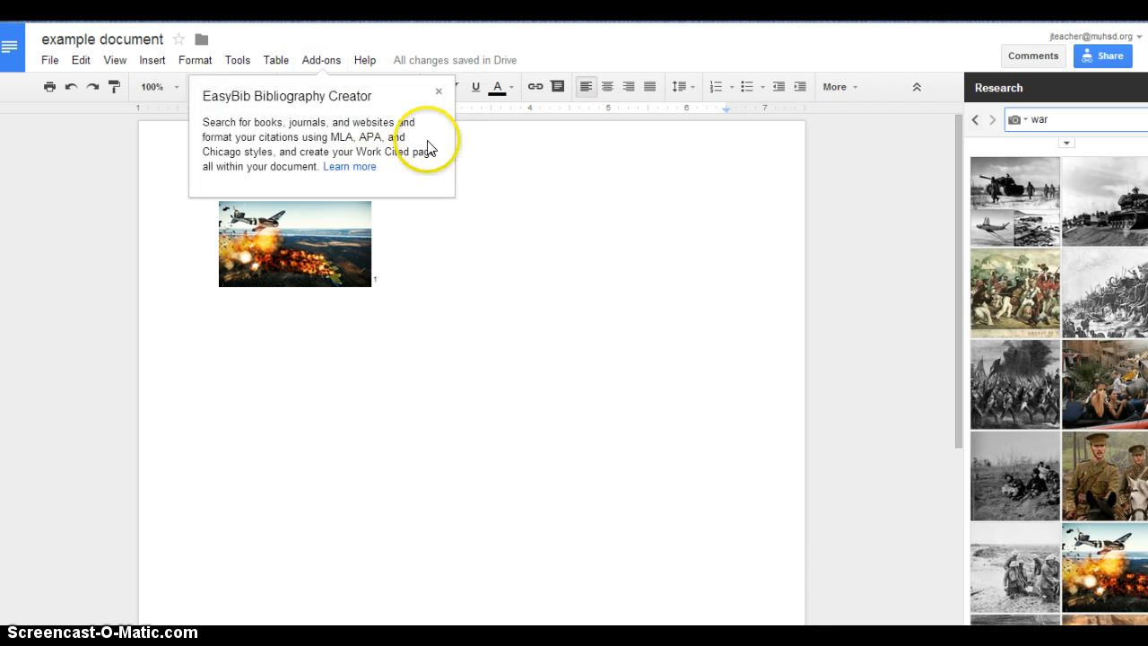
click(439, 90)
Step: Open Manage Bibliography in the EasyBib Bibliography Creator add-on to start citing a source
click(328, 62)
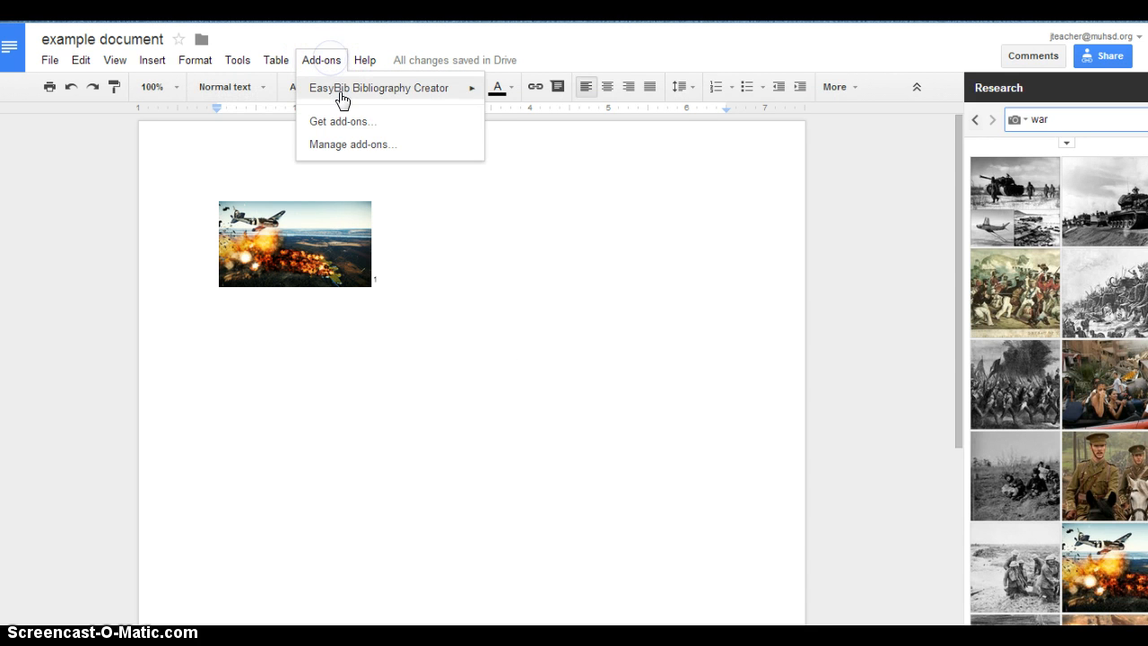
mouse_move(341, 98)
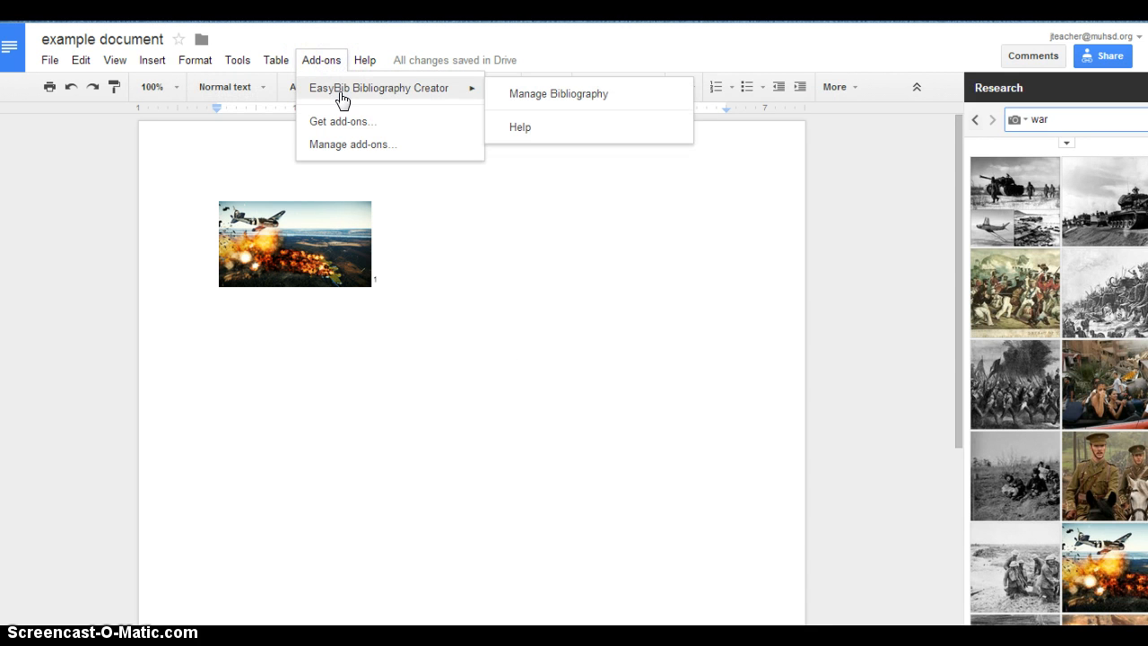
click(542, 98)
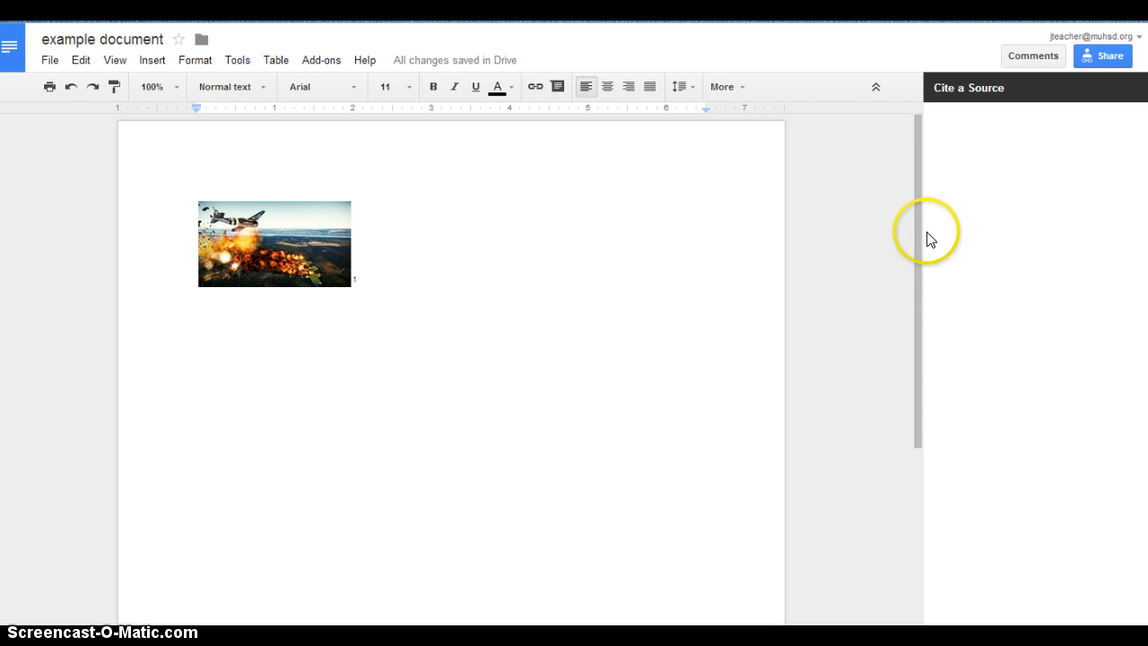
drag(918, 243, 930, 172)
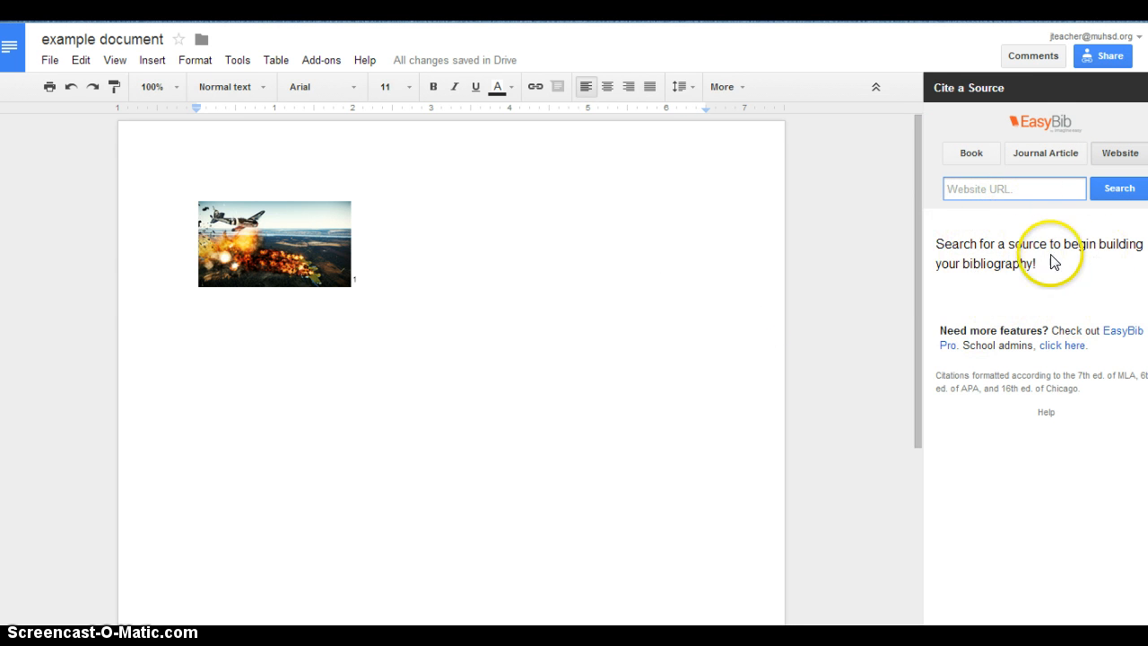
Step: Close the EasyBib Cite a Source sidebar and open the document's comments
click(1147, 87)
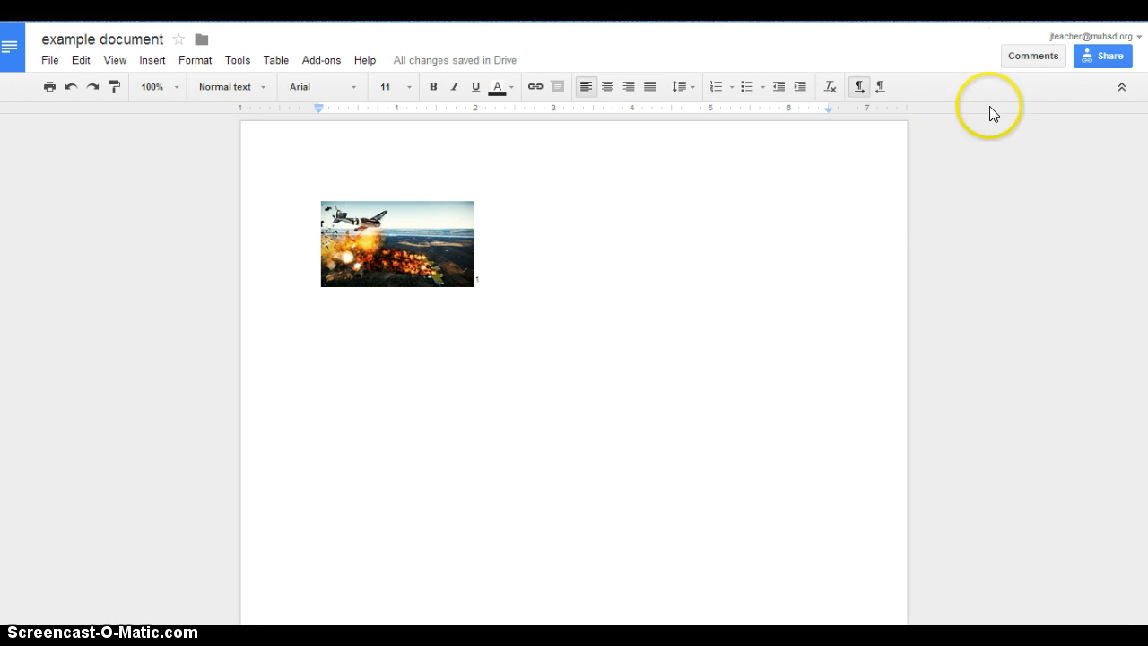
click(1027, 55)
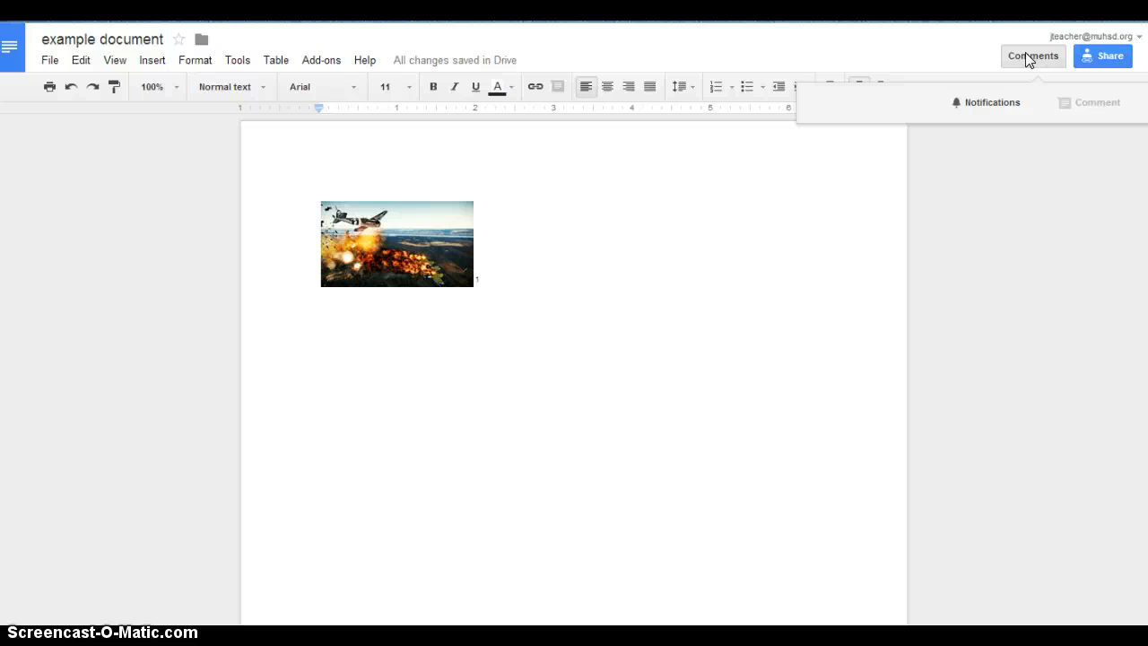
click(441, 252)
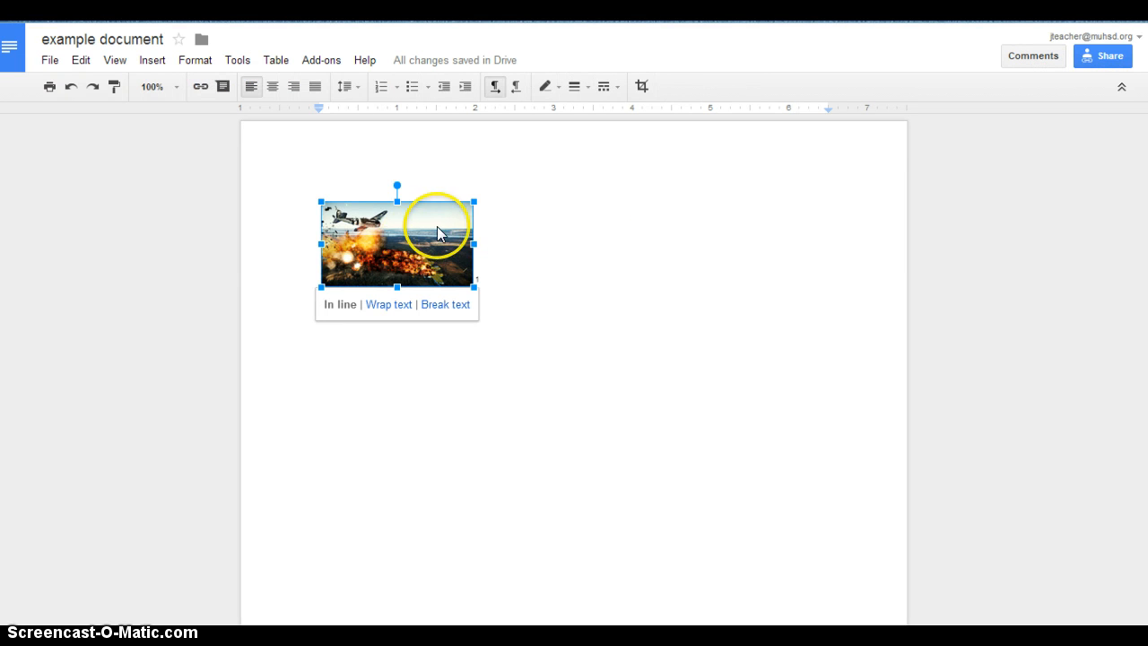
click(1016, 57)
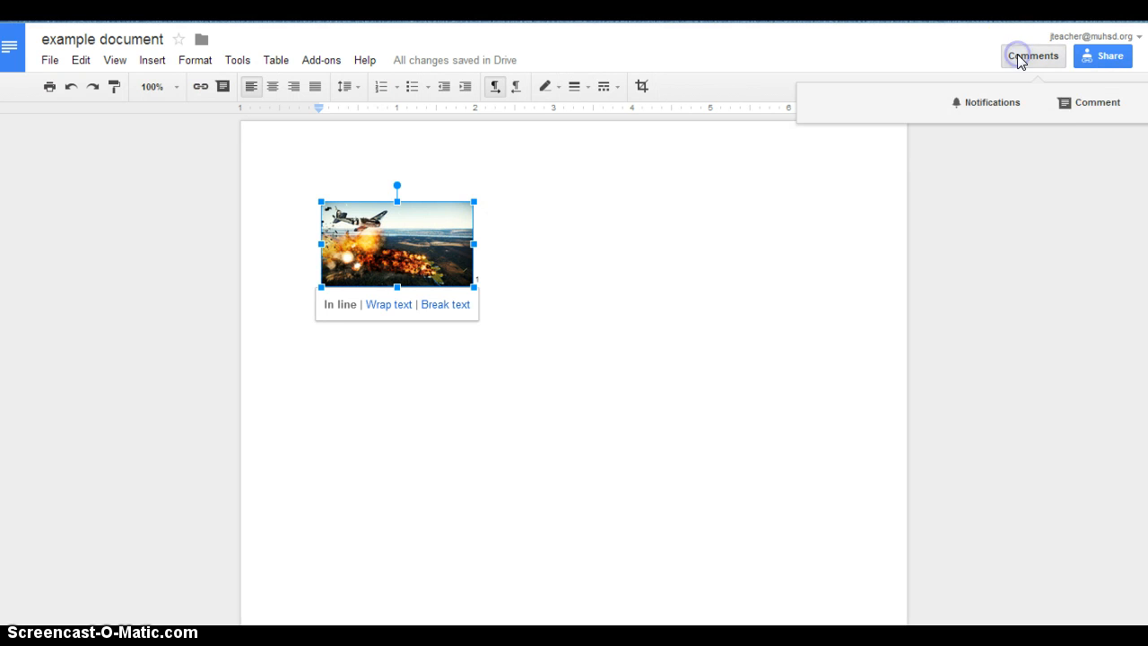
click(1097, 115)
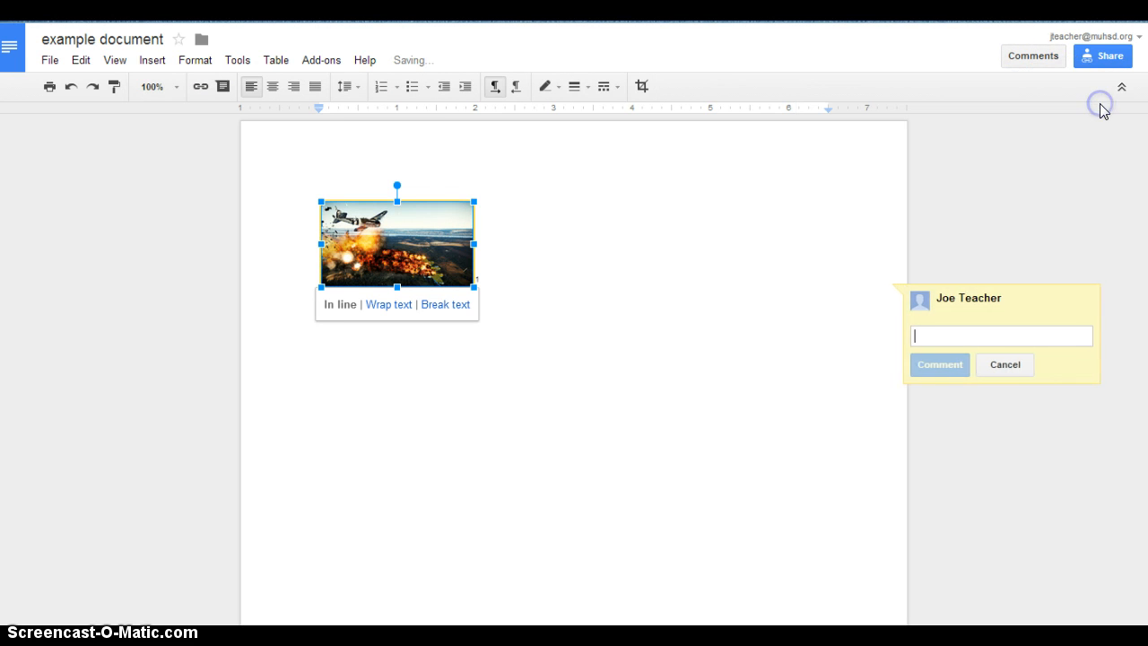
click(977, 333)
text(That)
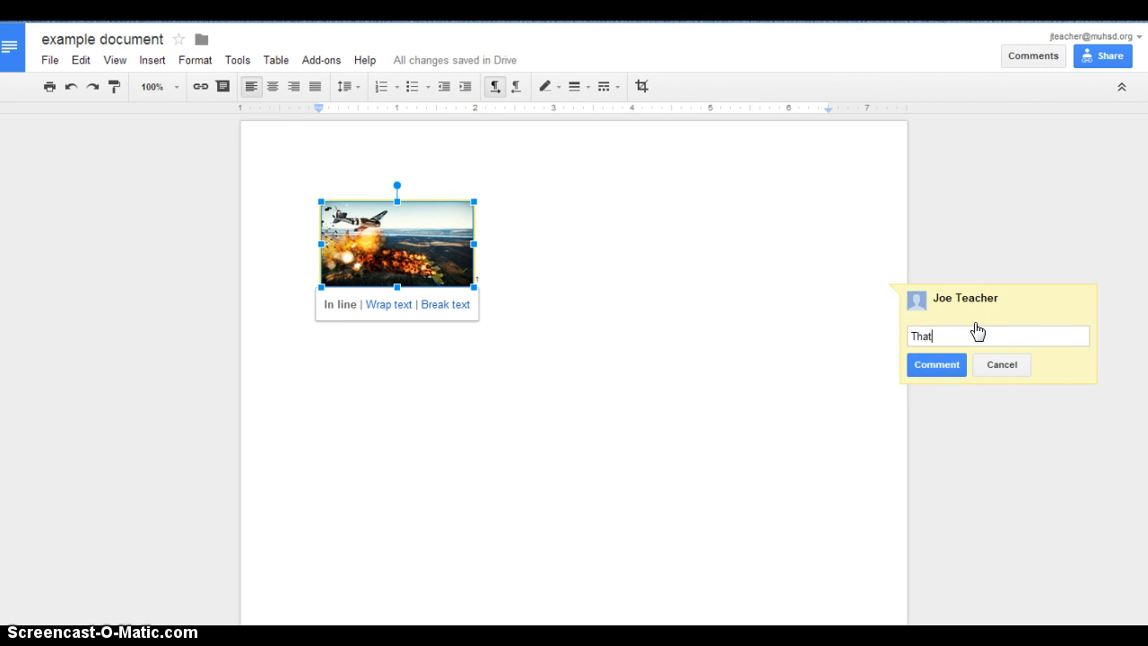
text('s a)
key(BackSpace)
text(a great picture)
click(1028, 342)
click(1001, 363)
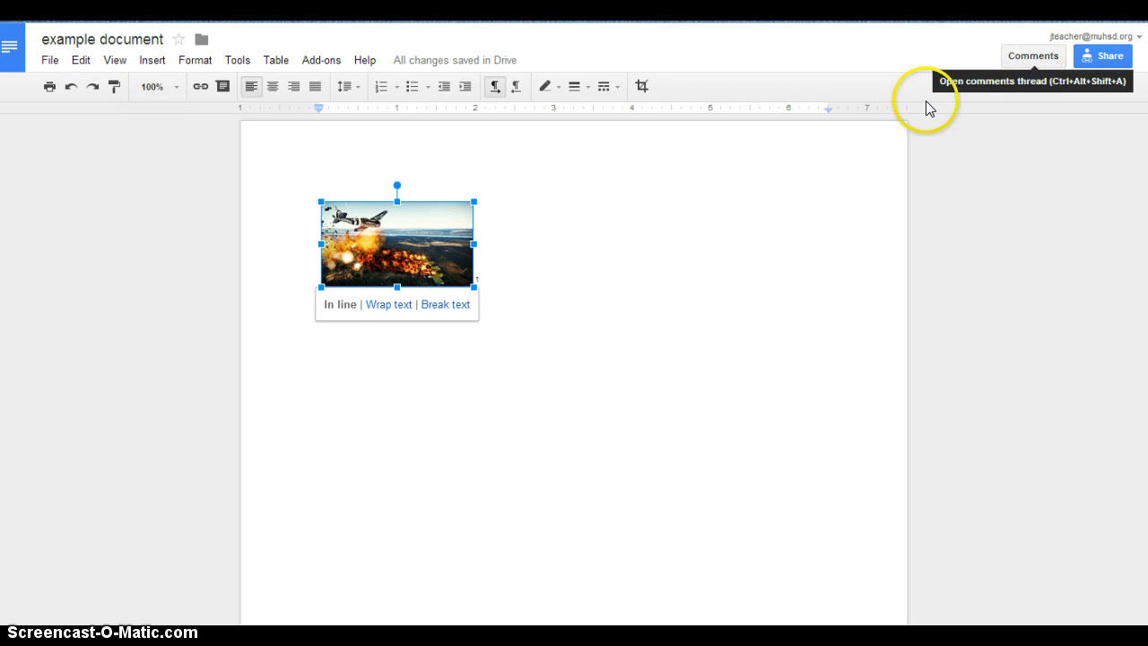
Step: Post the comment "that's a great picture" at the footnote mark just after the plane picture
click(522, 256)
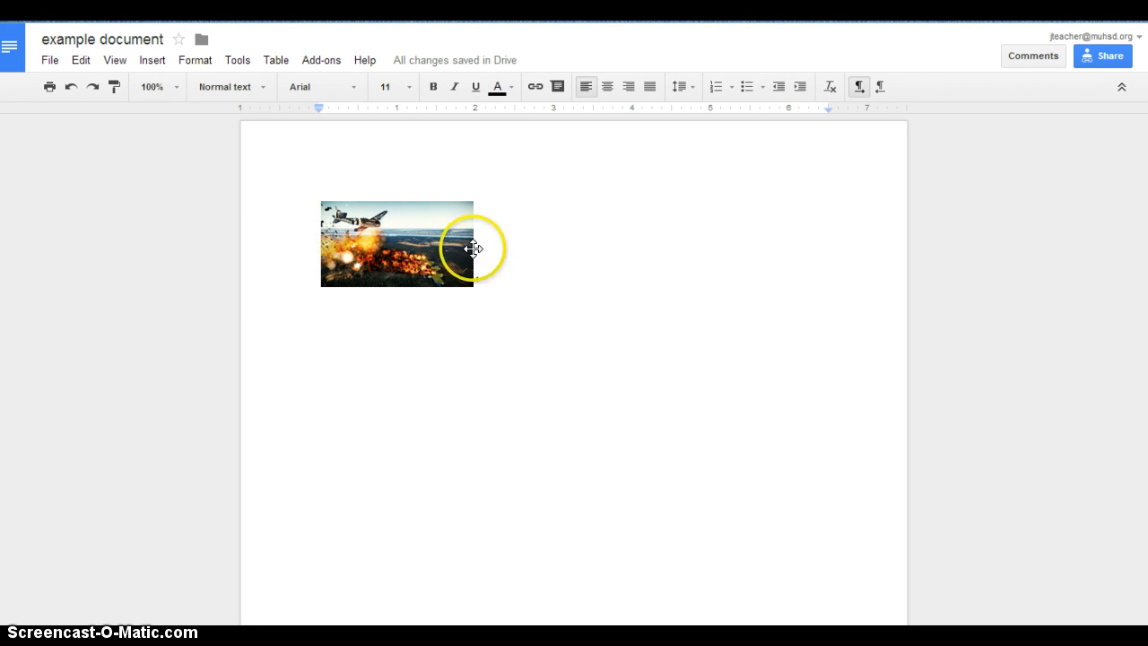
click(1046, 55)
click(1072, 96)
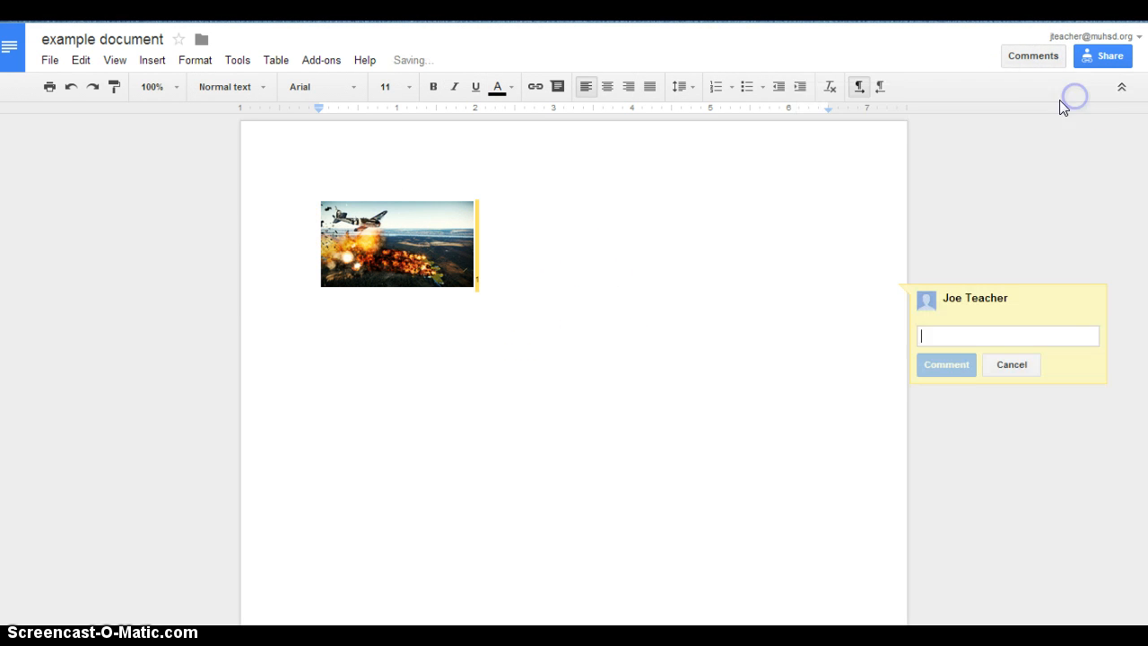
text(that)
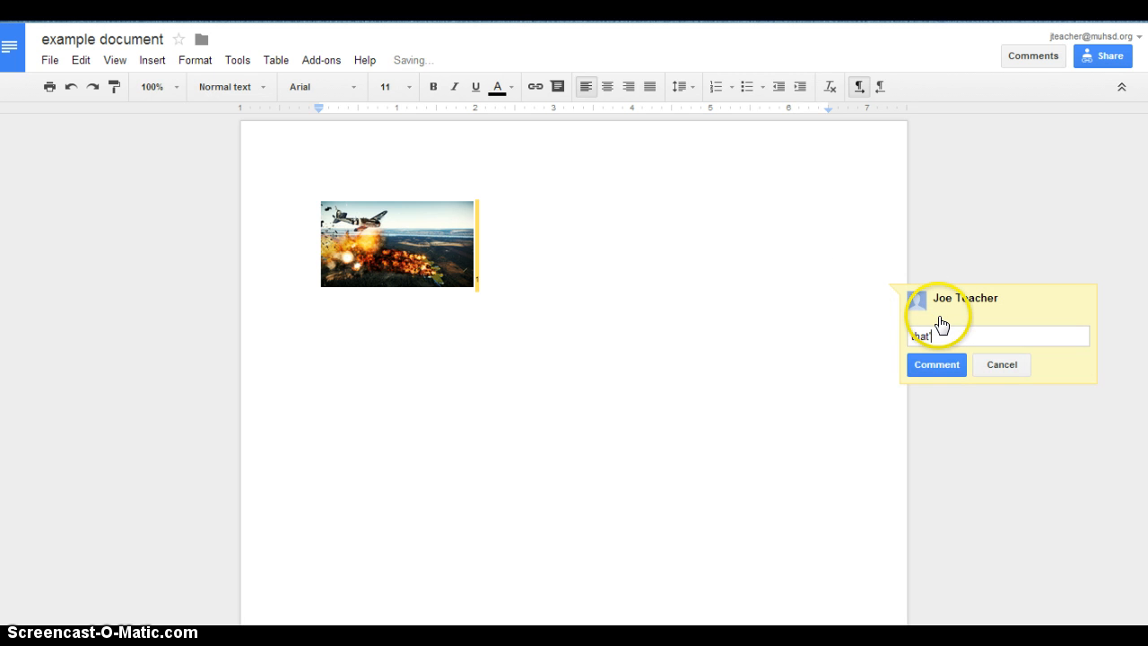
text('s a great pictures)
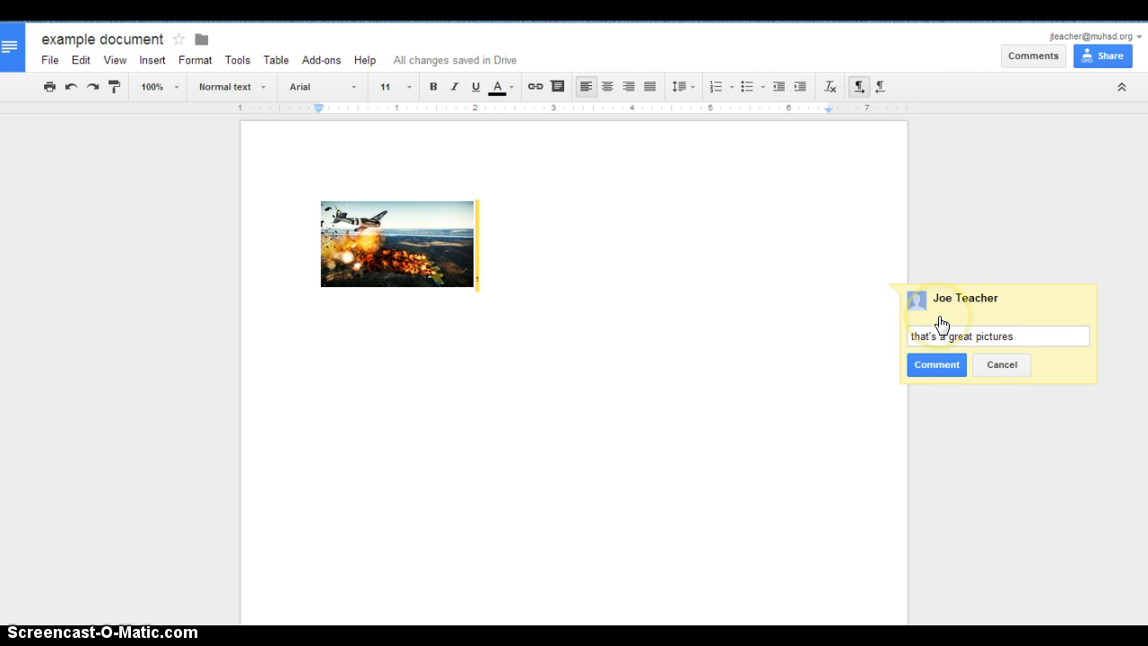
key(BackSpace)
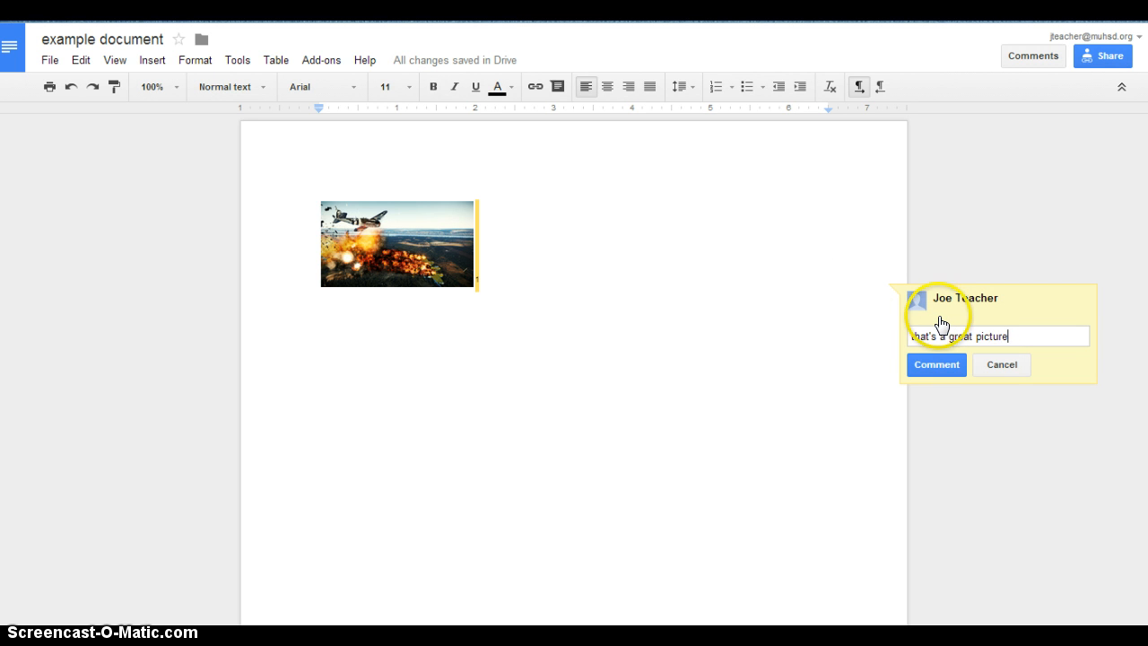
click(938, 366)
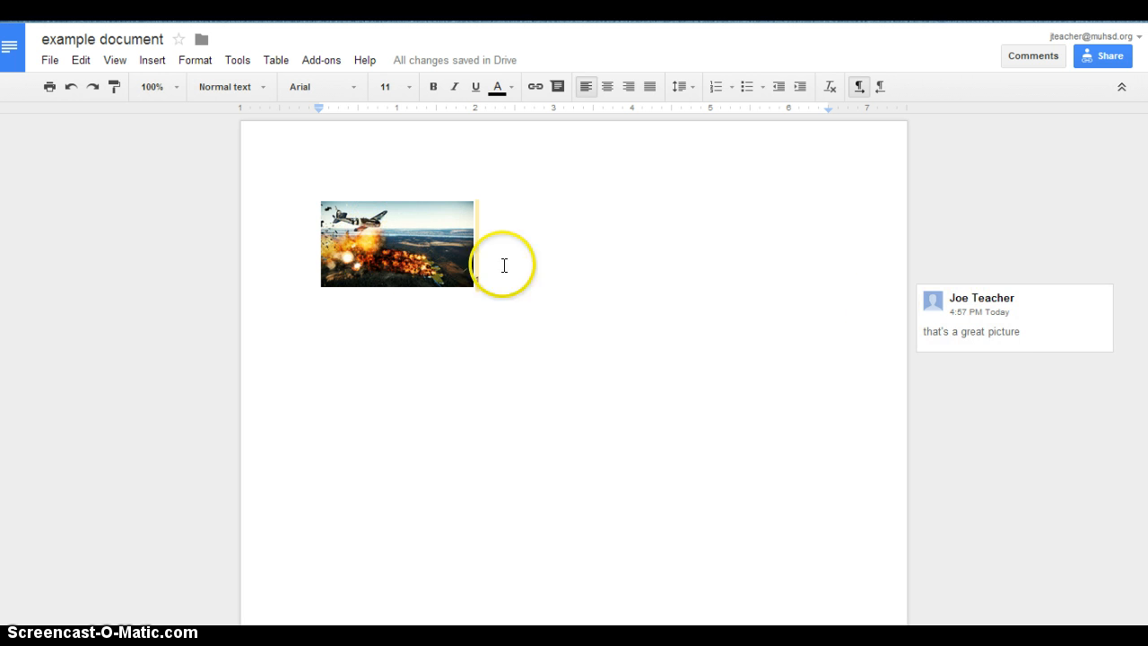
Step: Start a reply to the comment about the plane picture
click(1027, 343)
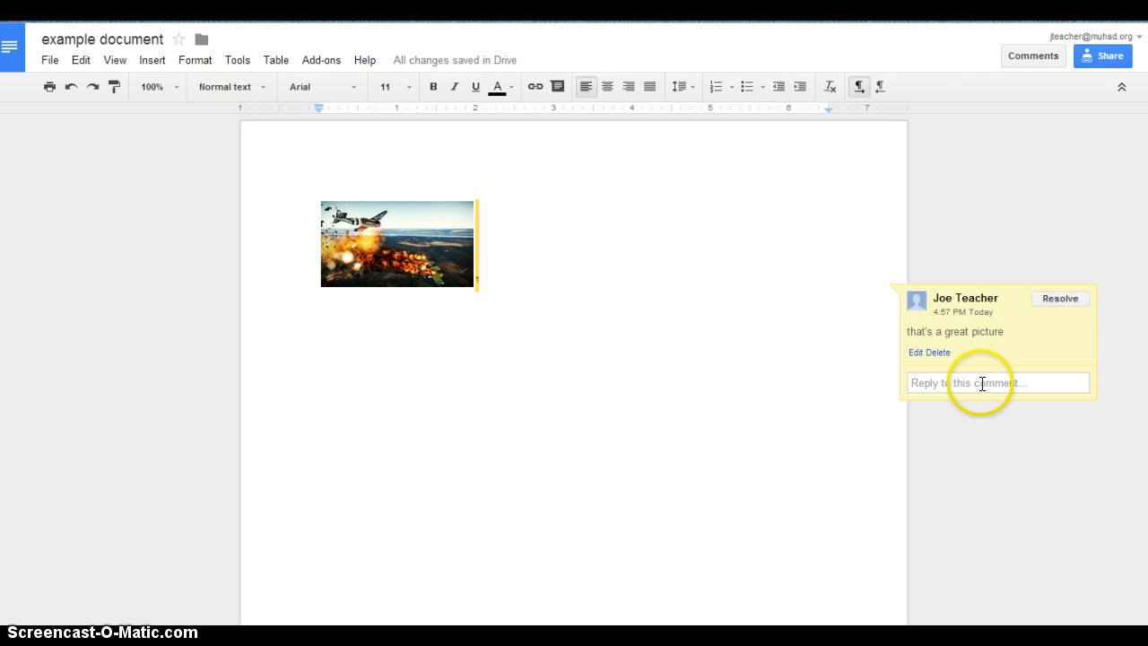
click(981, 383)
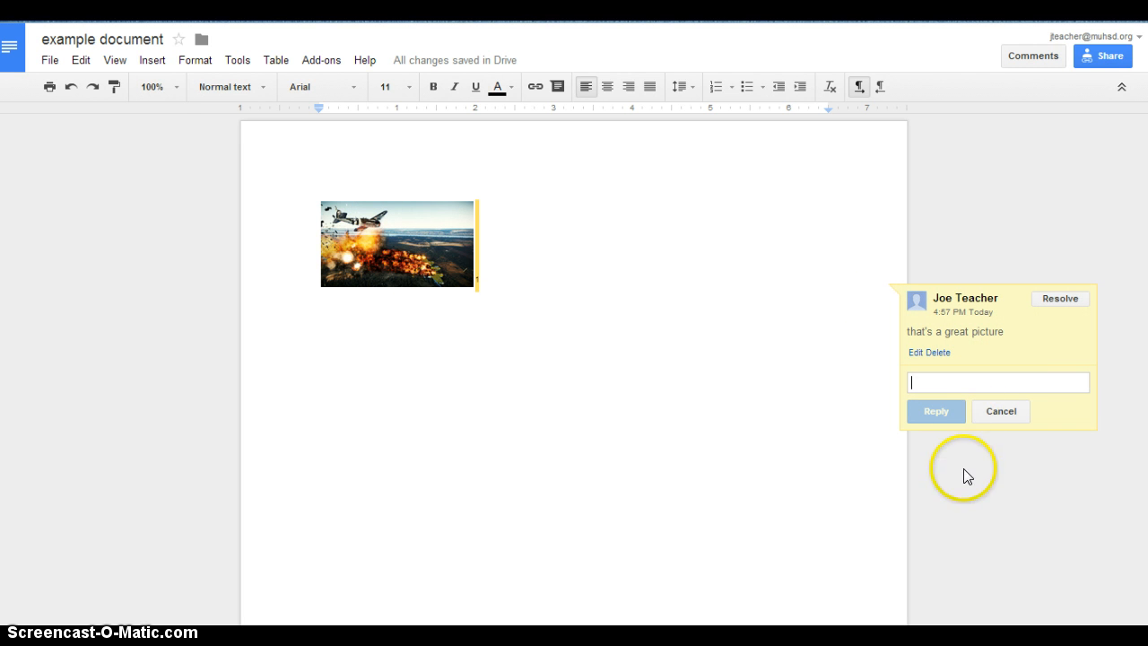